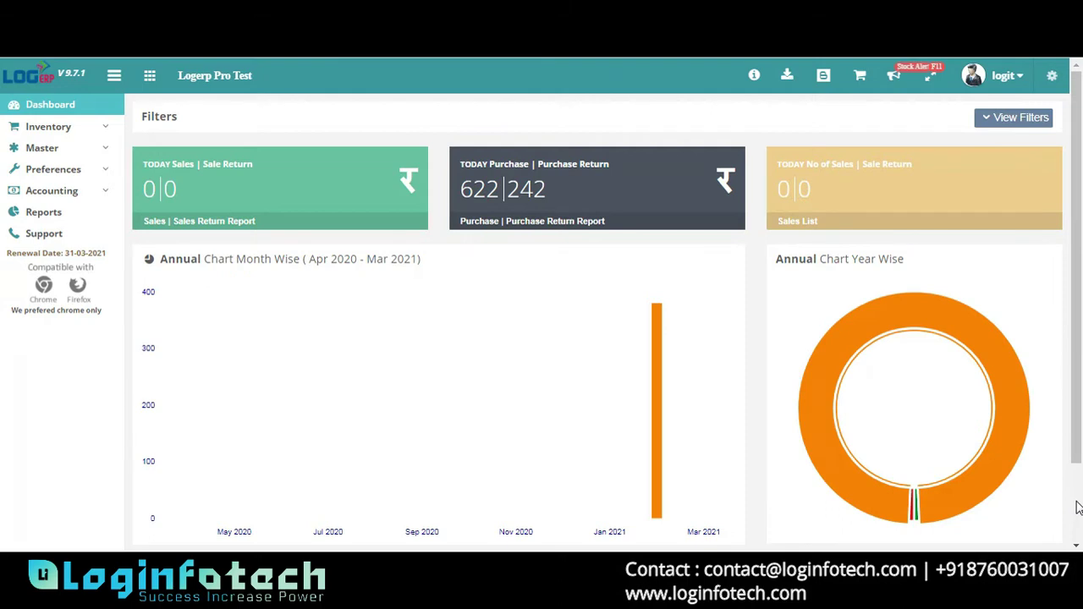
# Step: Open the vendors (suppliers) list, view the blank new vendor form, and return to the list
pyautogui.scroll(-2, 1071, 503)
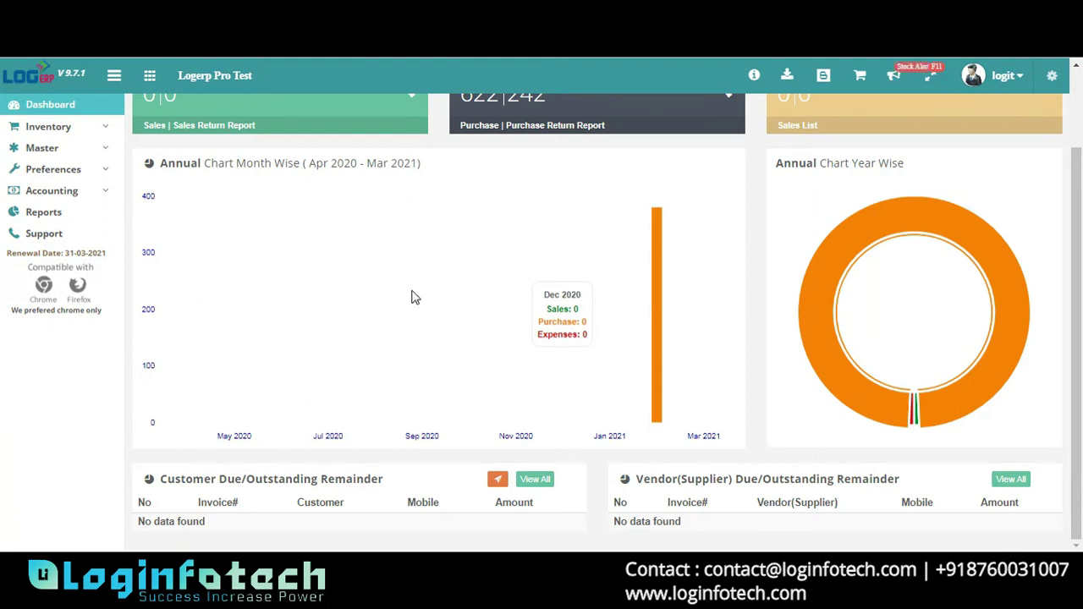
pyautogui.click(70, 138)
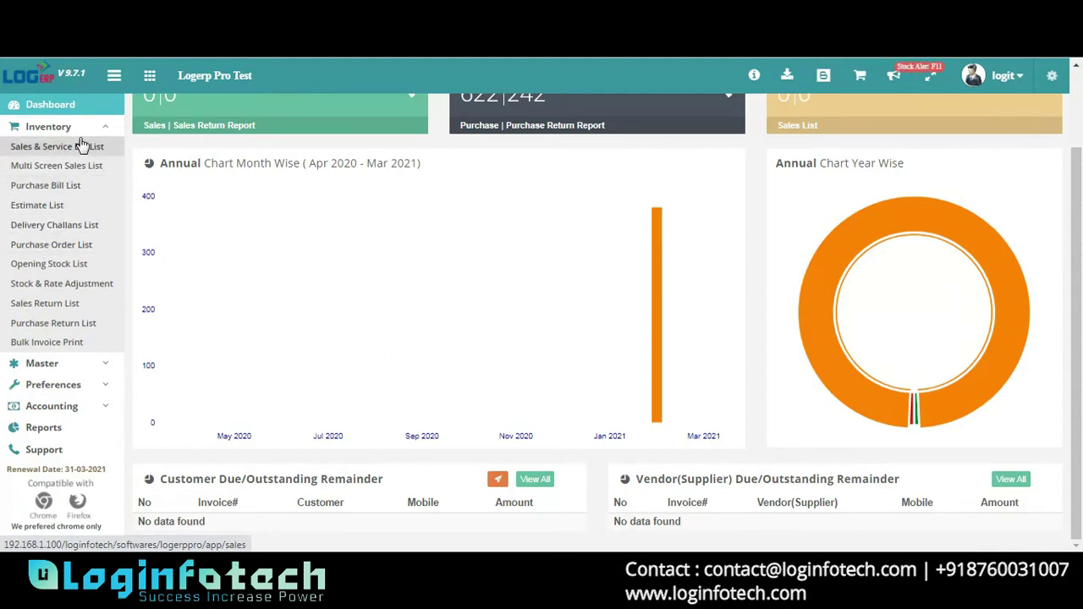
pyautogui.click(59, 366)
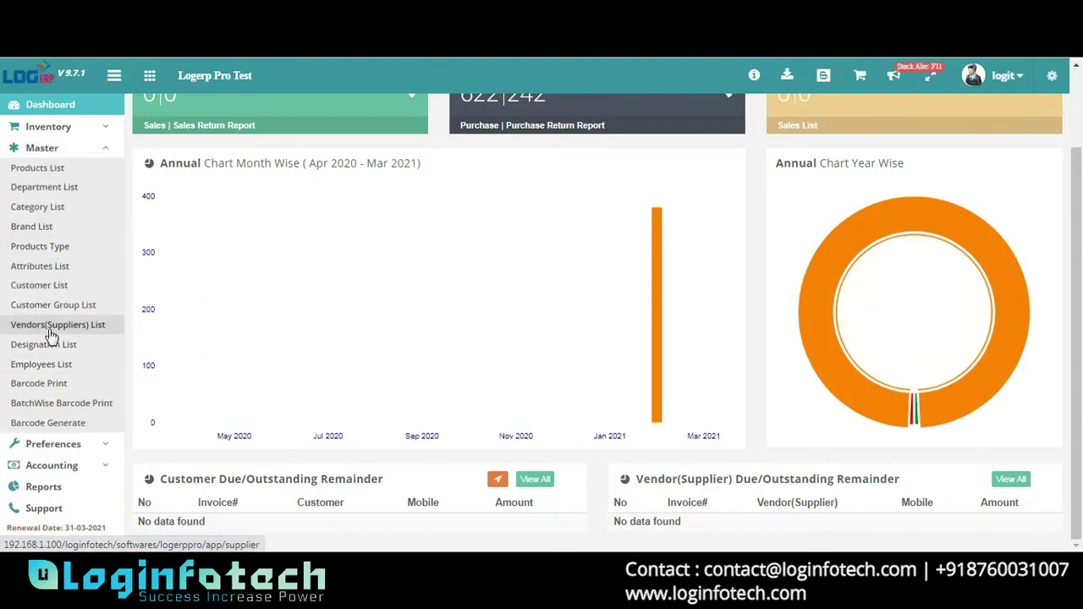
pyautogui.click(49, 331)
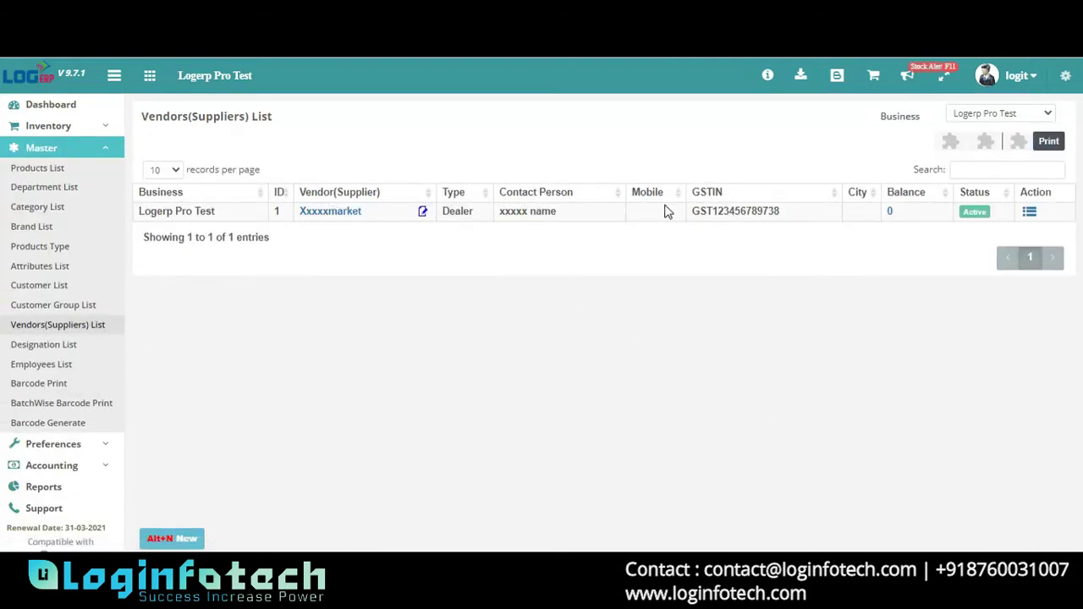
pyautogui.click(179, 546)
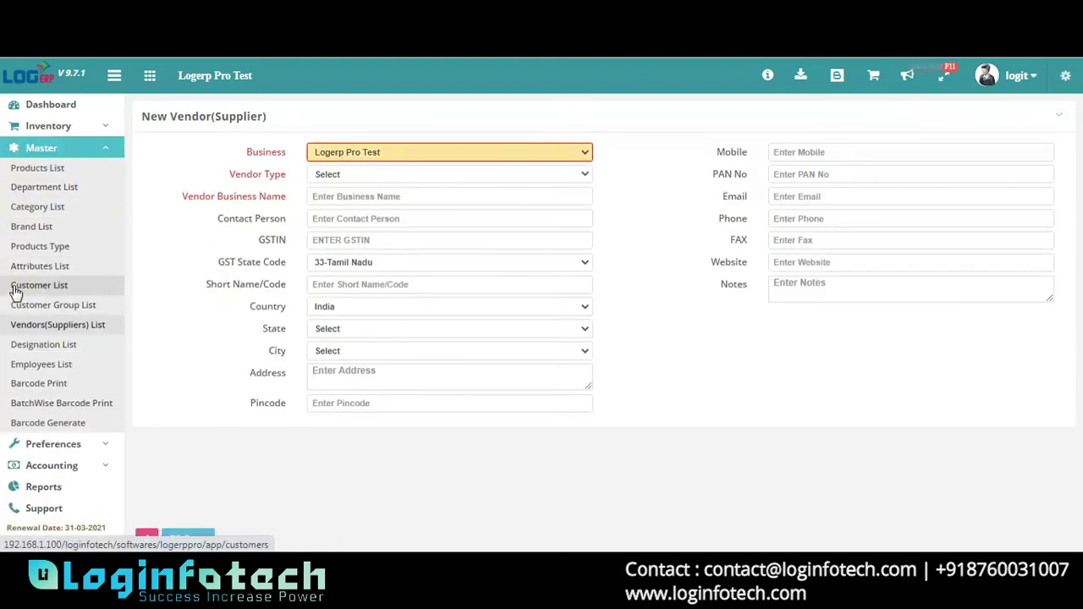
pyautogui.click(19, 327)
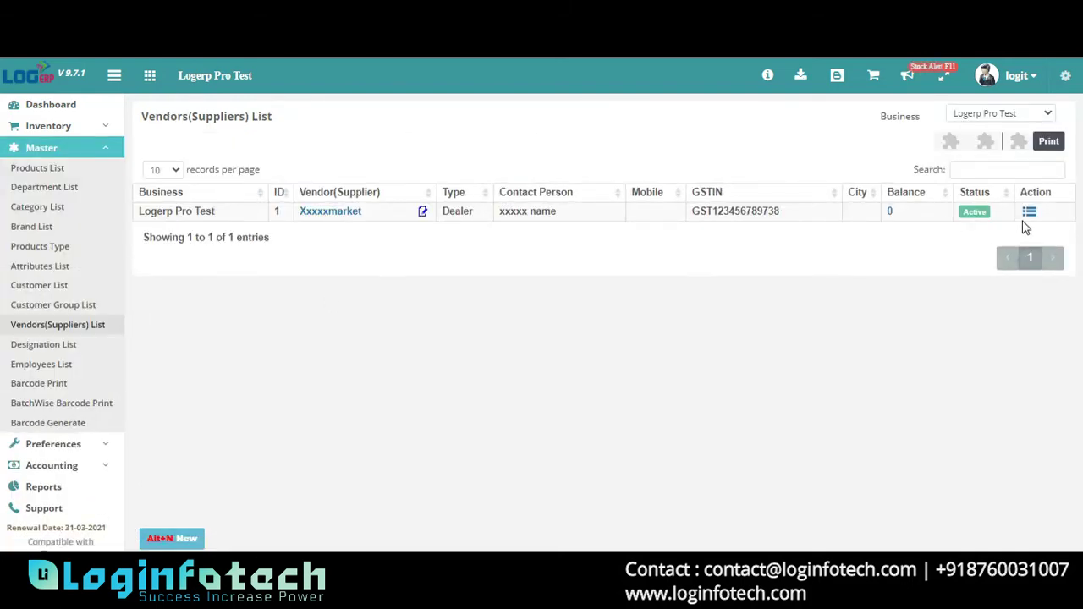
# Step: Open the Xxxxxmarket vendor for editing and review the vendor type options, keeping Dealer selected
pyautogui.click(1033, 212)
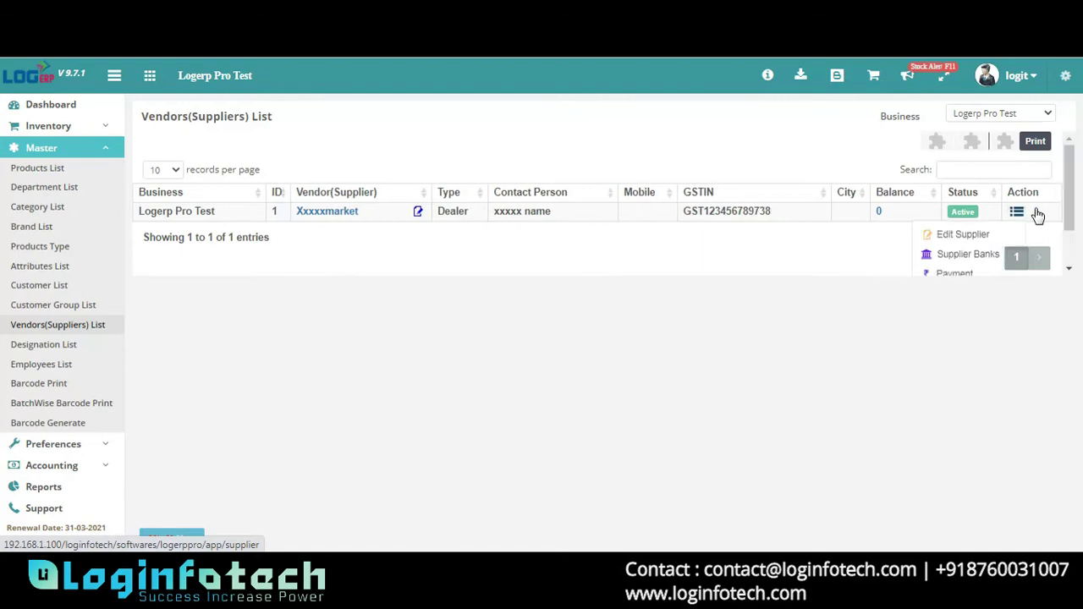
pyautogui.click(969, 237)
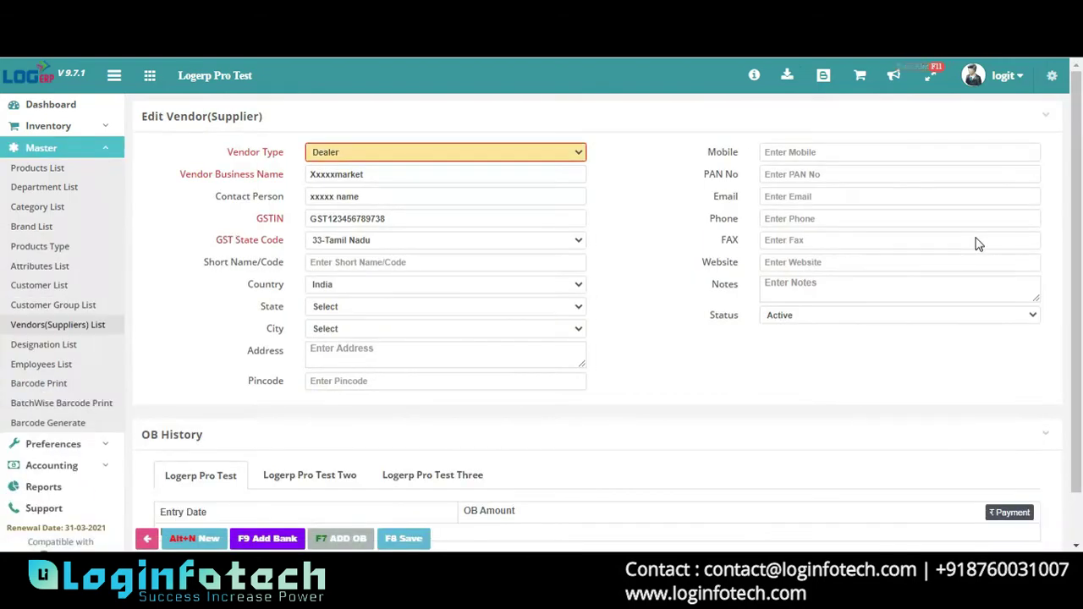
pyautogui.click(516, 157)
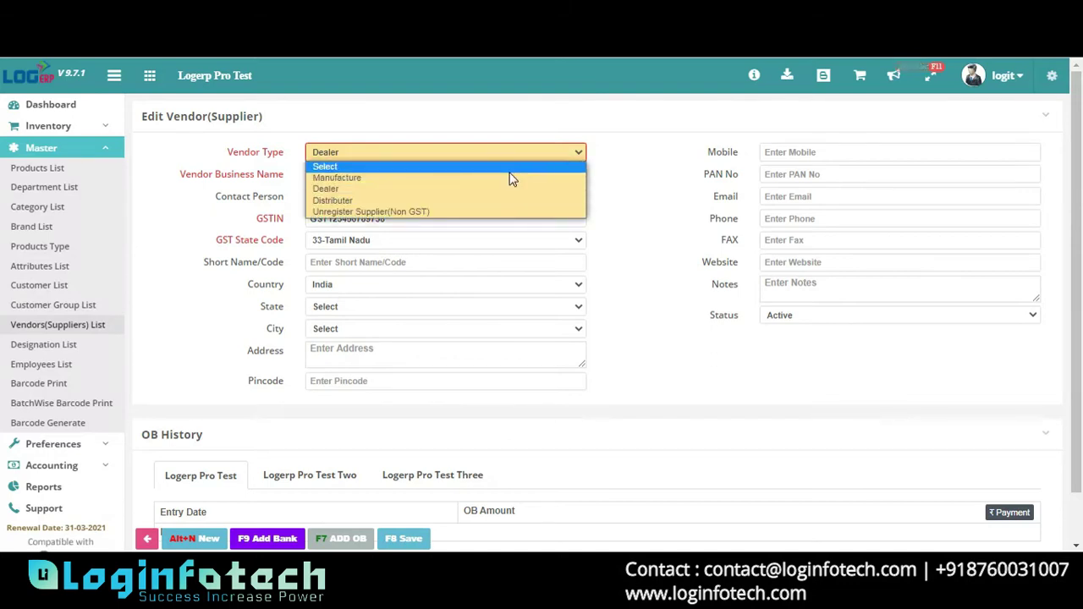
pyautogui.click(498, 190)
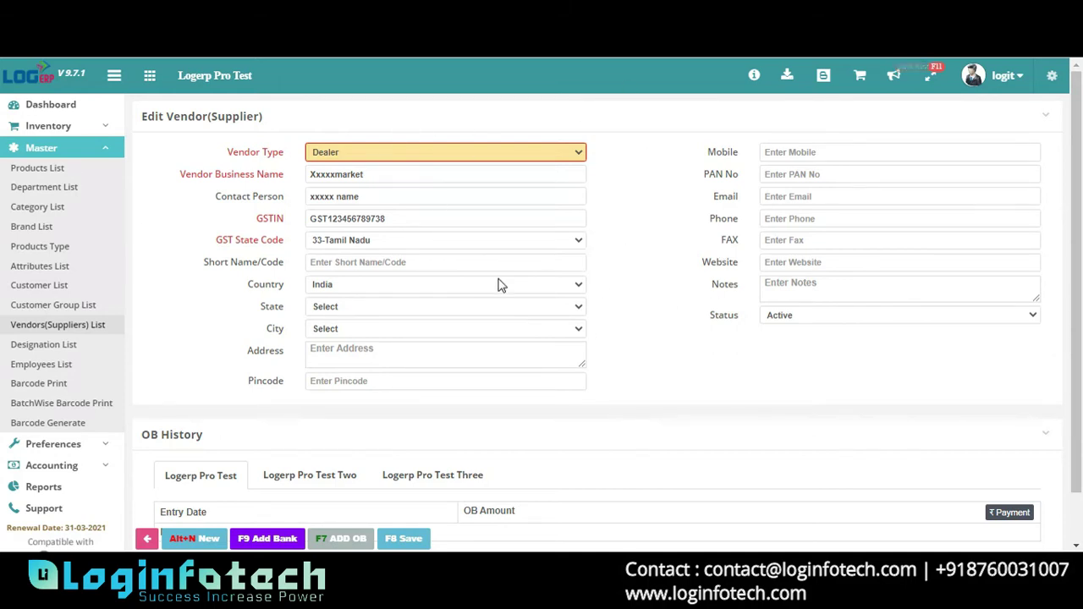
# Step: Leave the vendor record without saving and open the purchase order list
pyautogui.click(99, 326)
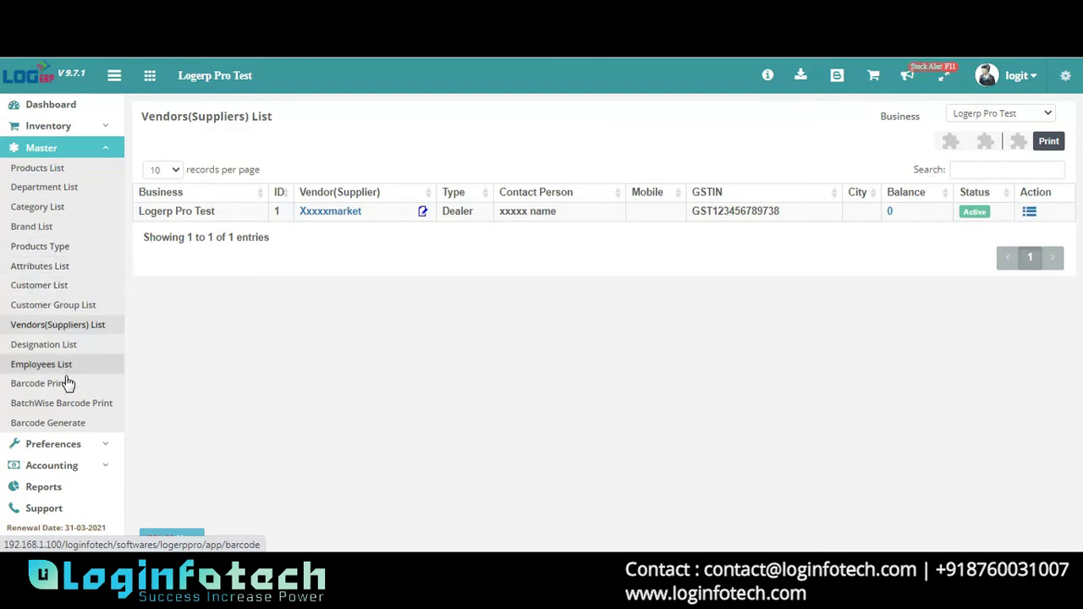
pyautogui.click(84, 135)
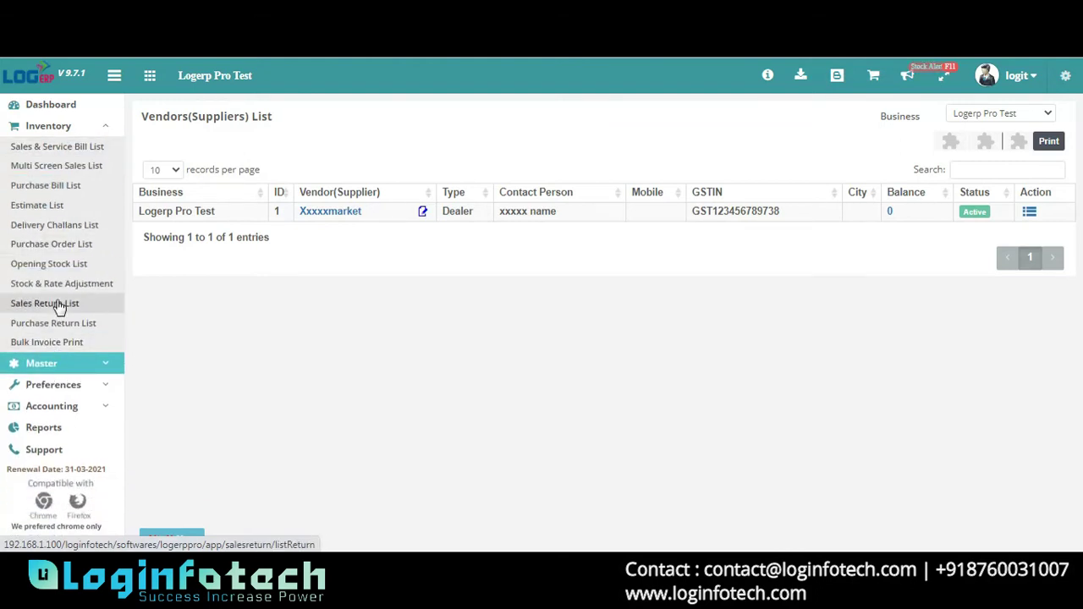
pyautogui.click(57, 245)
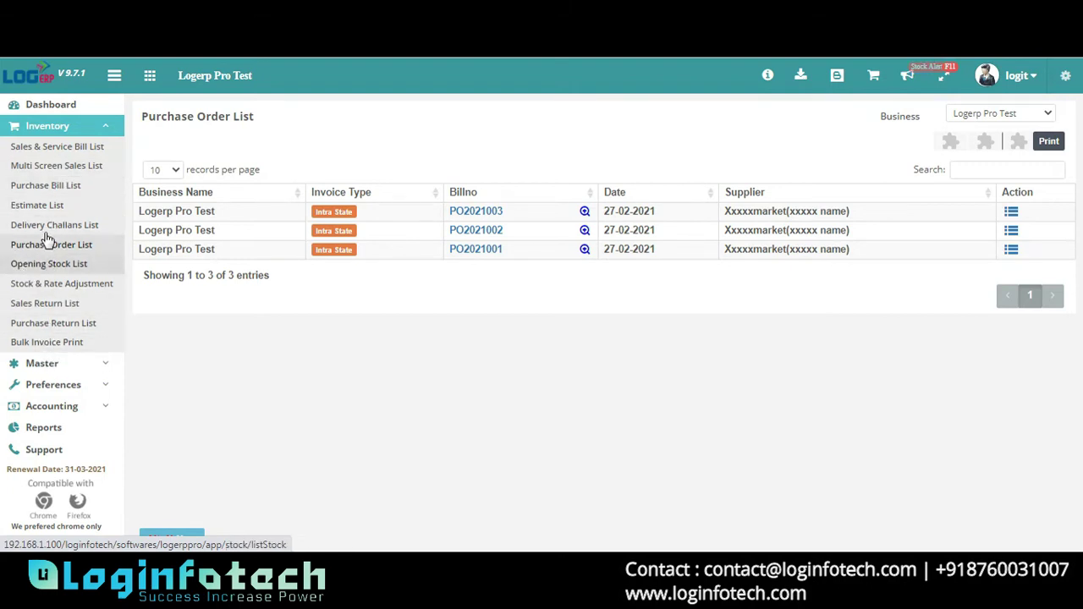
# Step: Start a new goods (product) record from the products list and name it WATCH
pyautogui.click(29, 369)
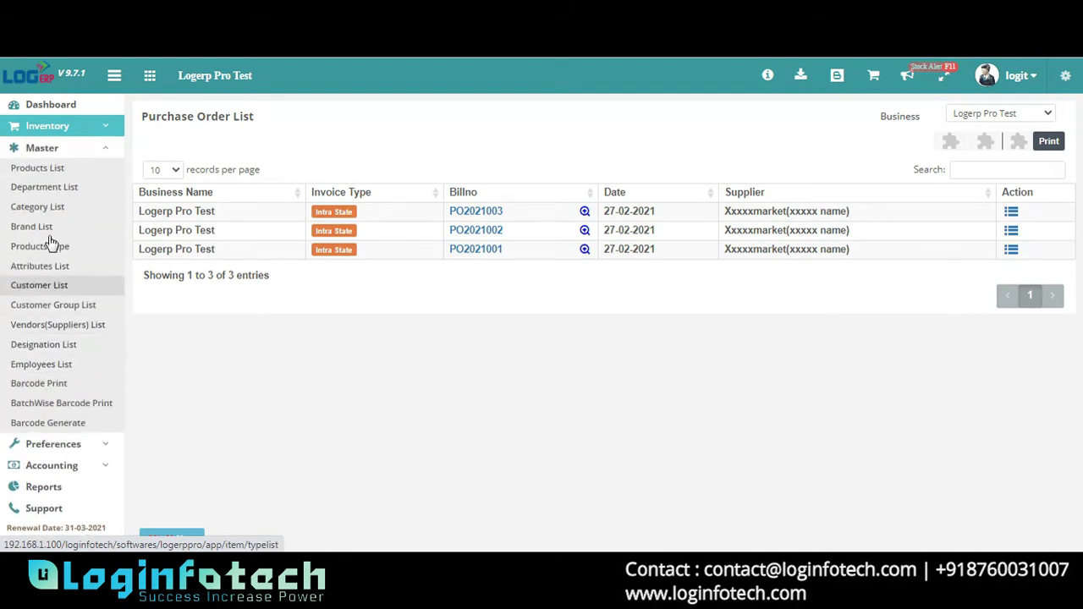
pyautogui.click(63, 173)
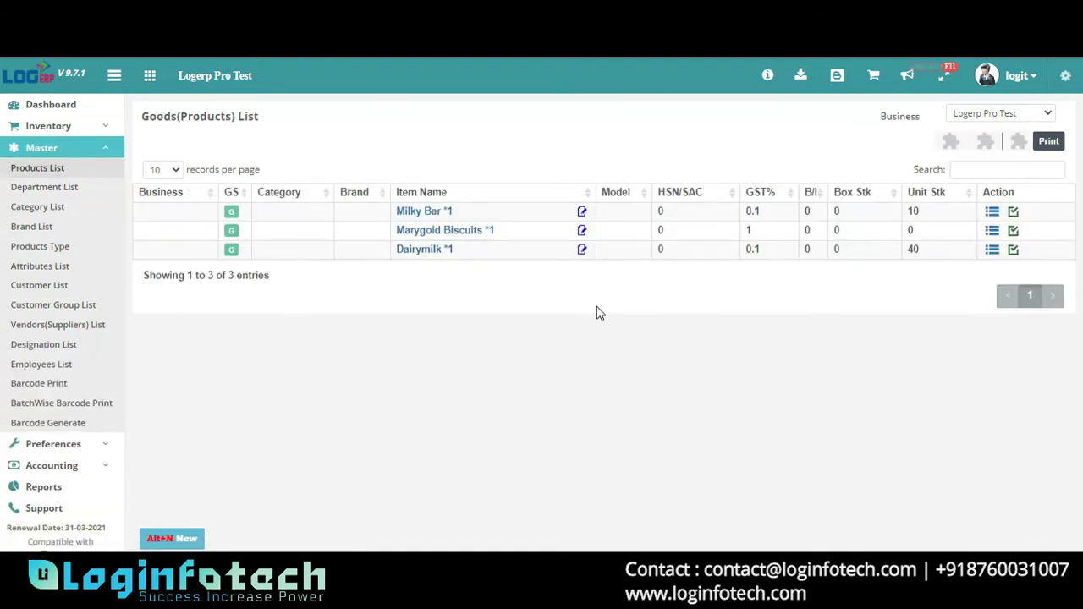
pyautogui.click(196, 540)
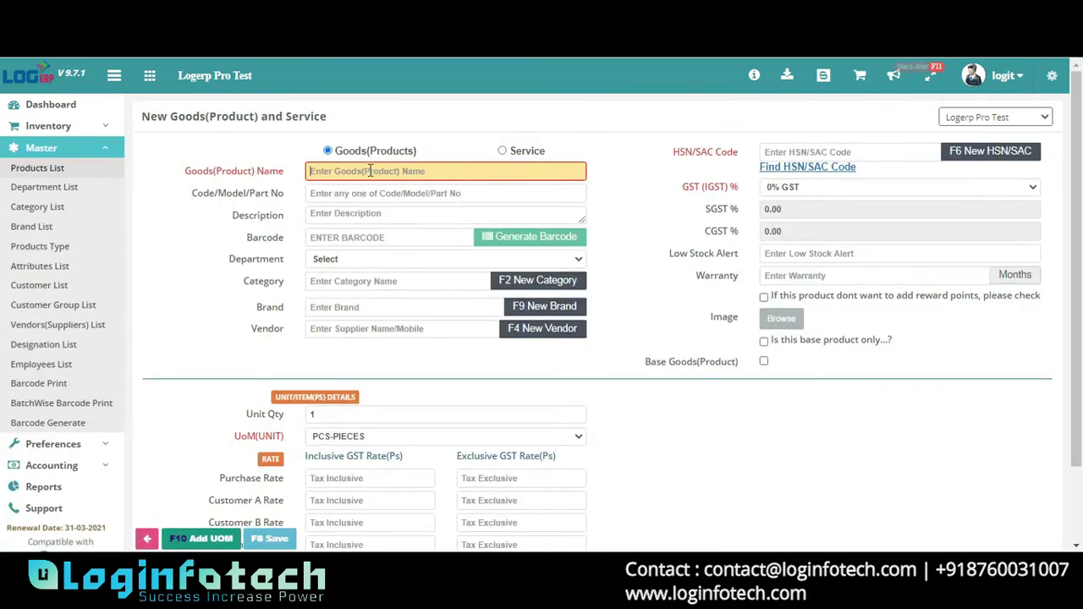
pyautogui.write('WATCH')
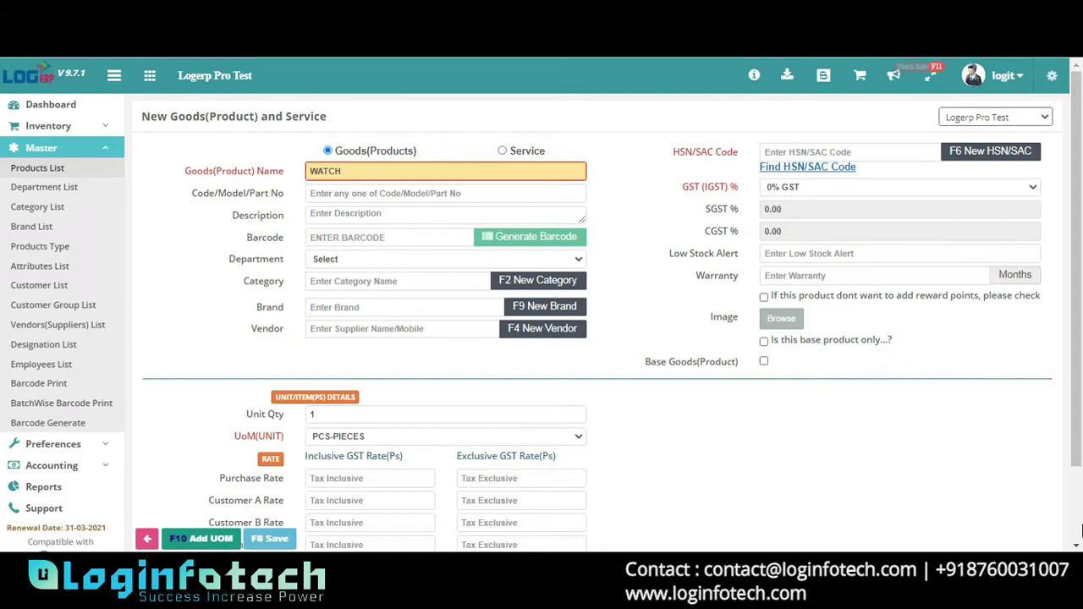
# Step: Keep PCS-PIECES as the product's unit and set the tax-inclusive purchase rate to 100 and customer A rate to 125
pyautogui.scroll(-2, 816, 438)
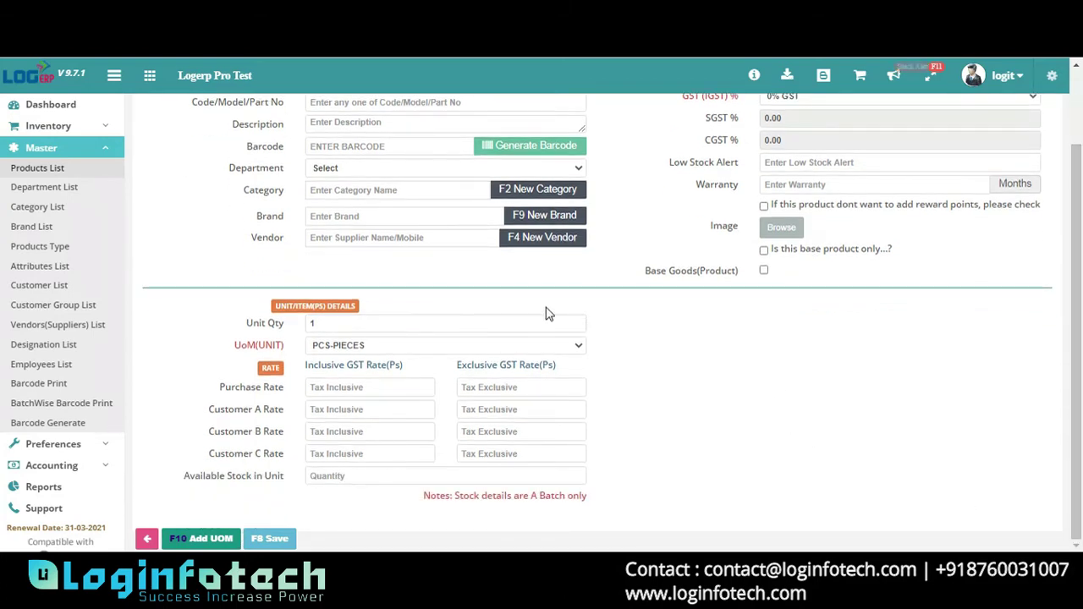
pyautogui.click(556, 354)
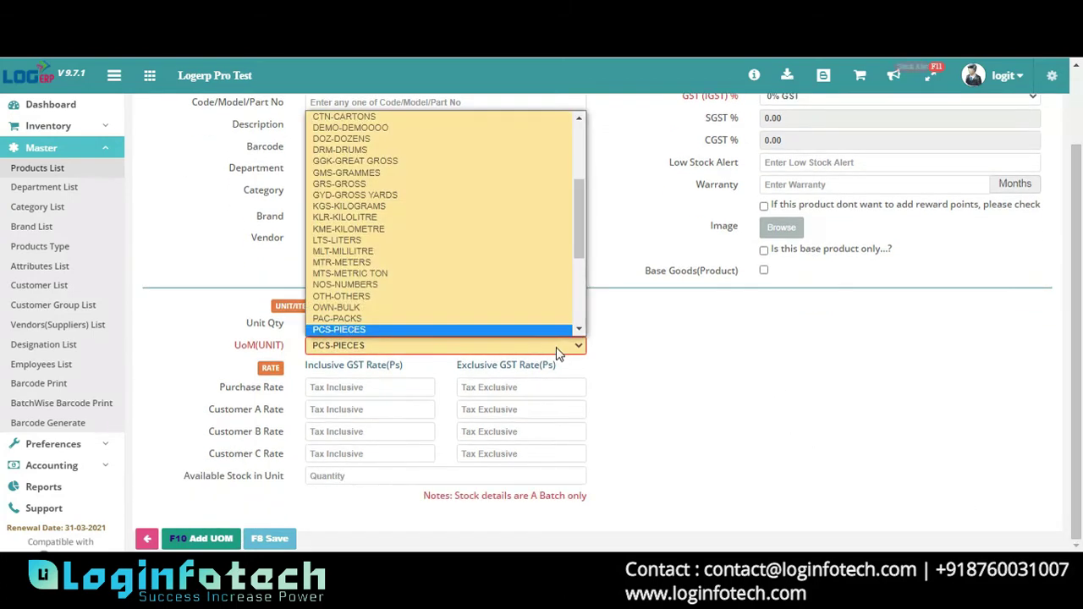
pyautogui.click(556, 347)
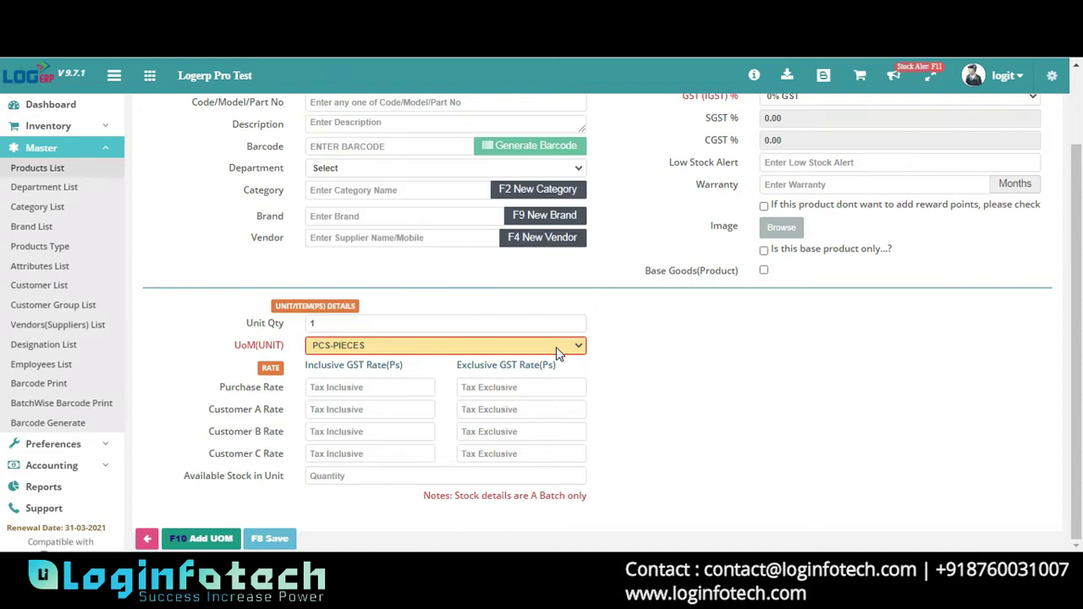
pyautogui.click(417, 386)
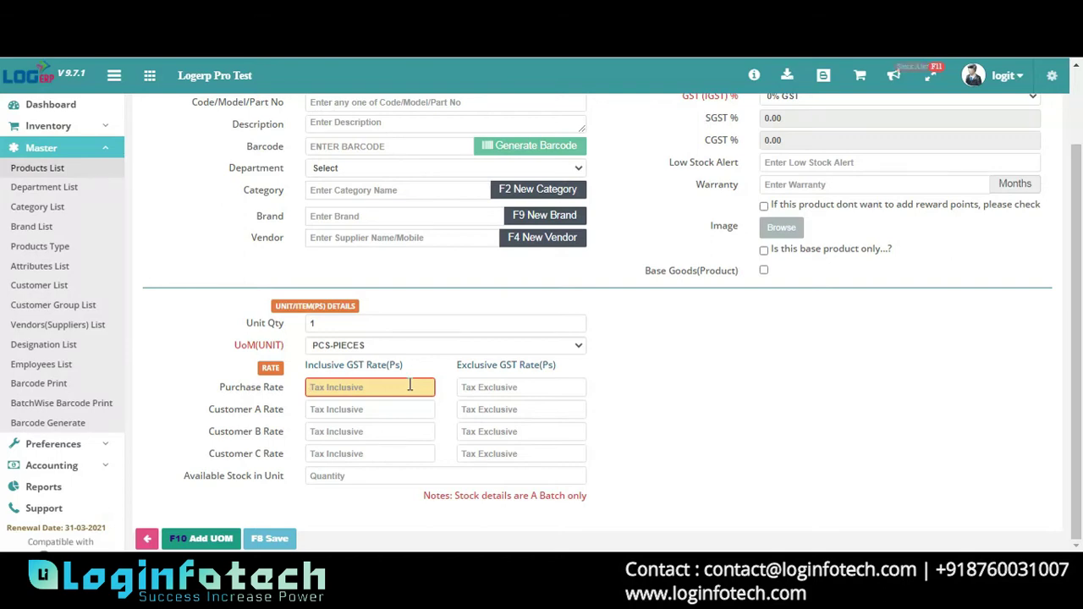
pyautogui.write('1000')
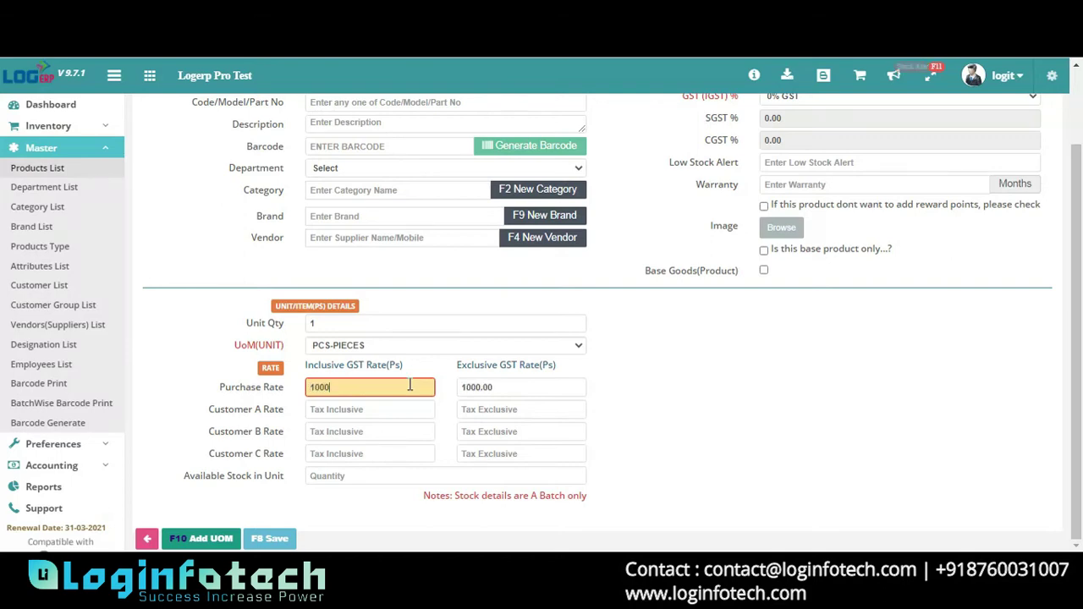
pyautogui.click(356, 409)
pyautogui.write('12')
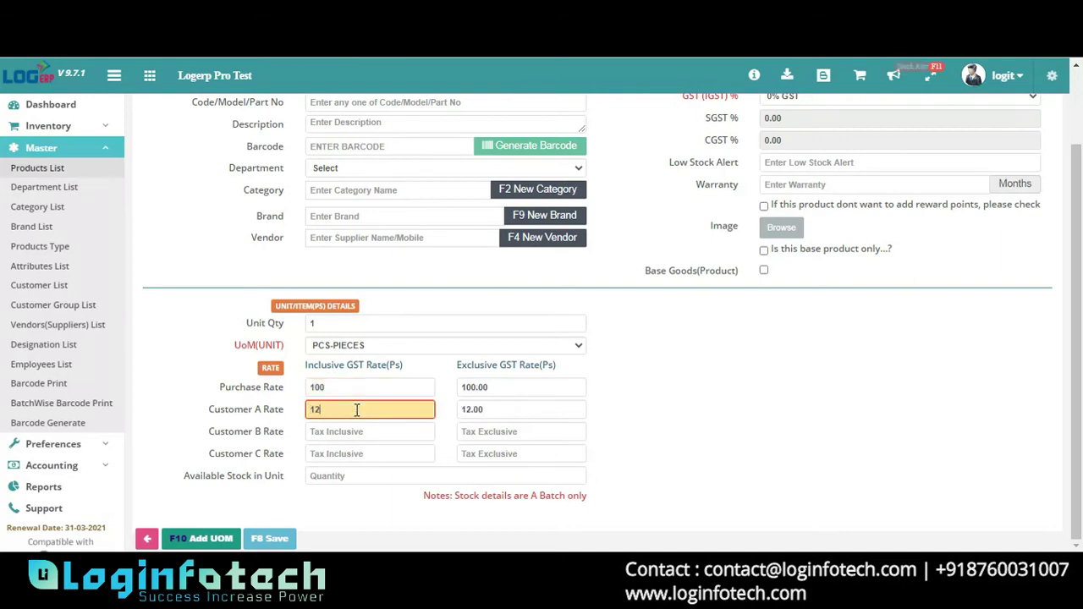
pyautogui.write('5')
# Step: Set the product's HSN/SAC code to 0 and its GST (IGST) rate to 0.1%
pyautogui.click(1075, 91)
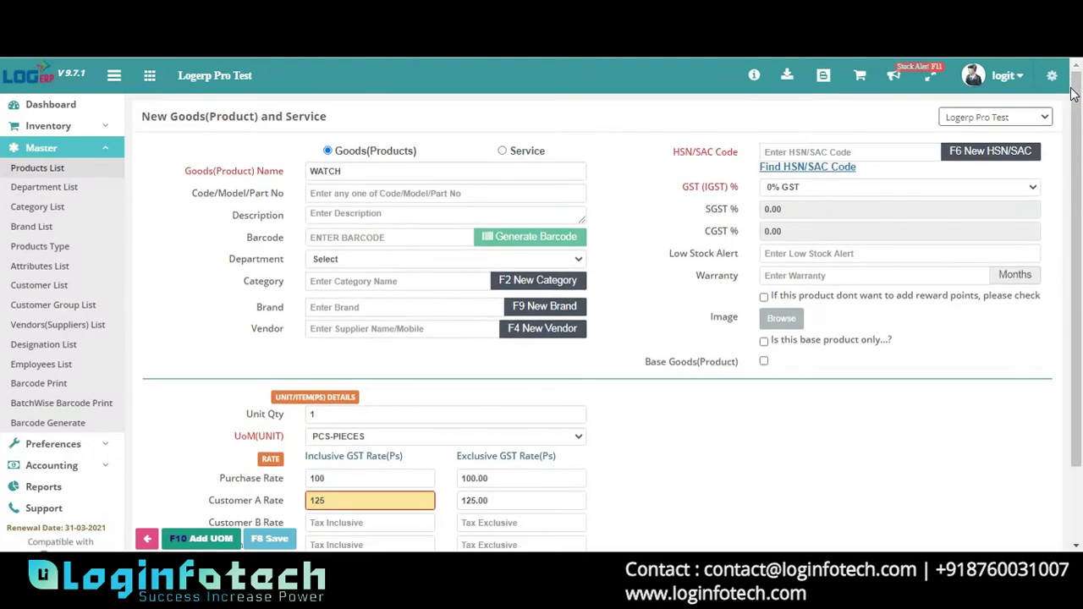
pyautogui.click(867, 152)
pyautogui.write('0')
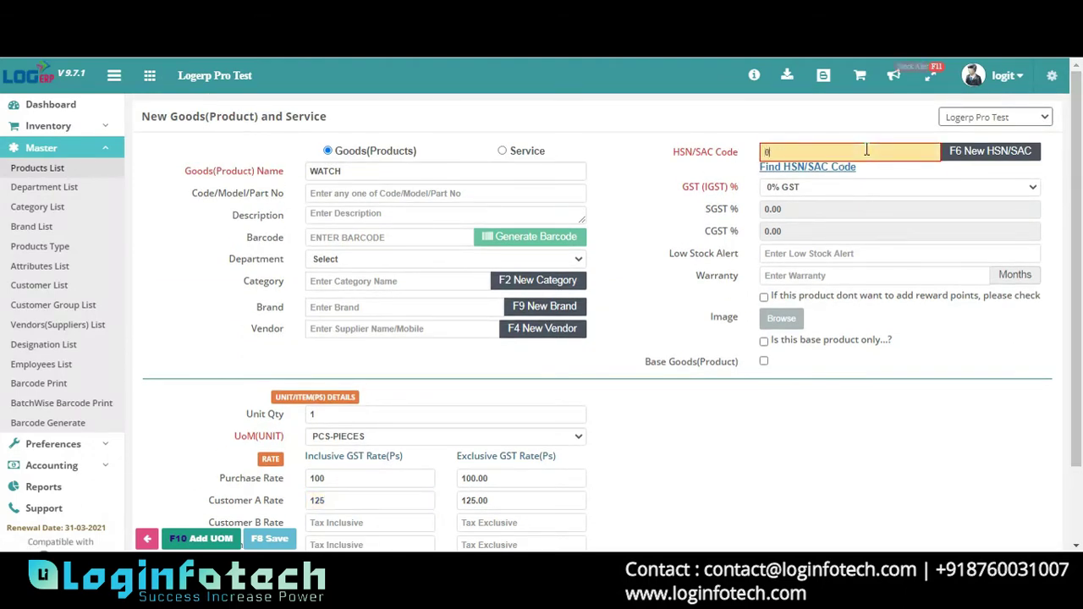
pyautogui.click(831, 188)
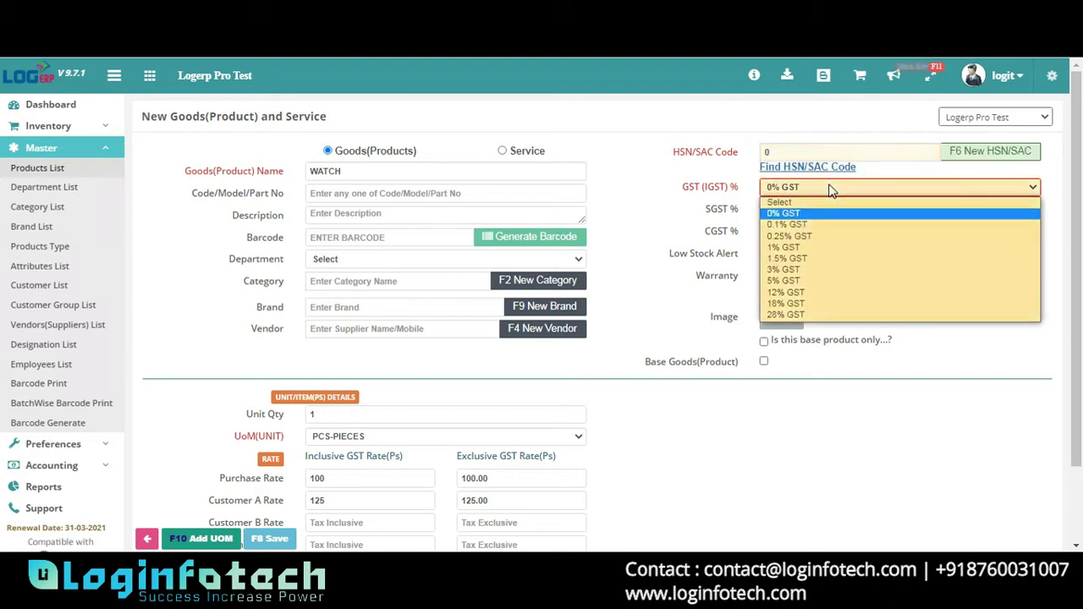
pyautogui.click(805, 223)
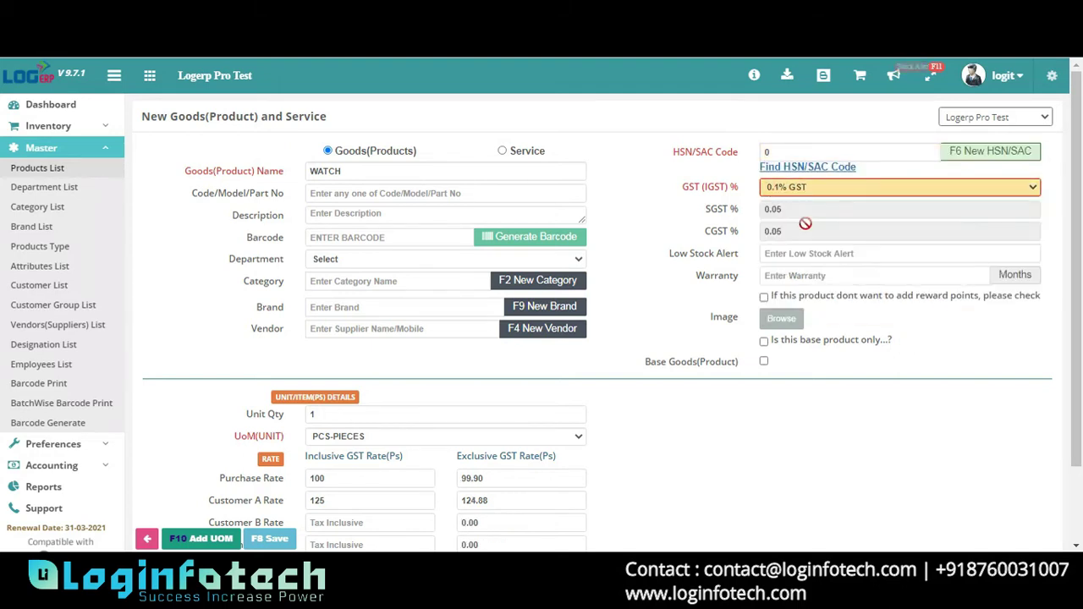
# Step: Save the WATCH product and open the products list
pyautogui.scroll(-2, 1066, 508)
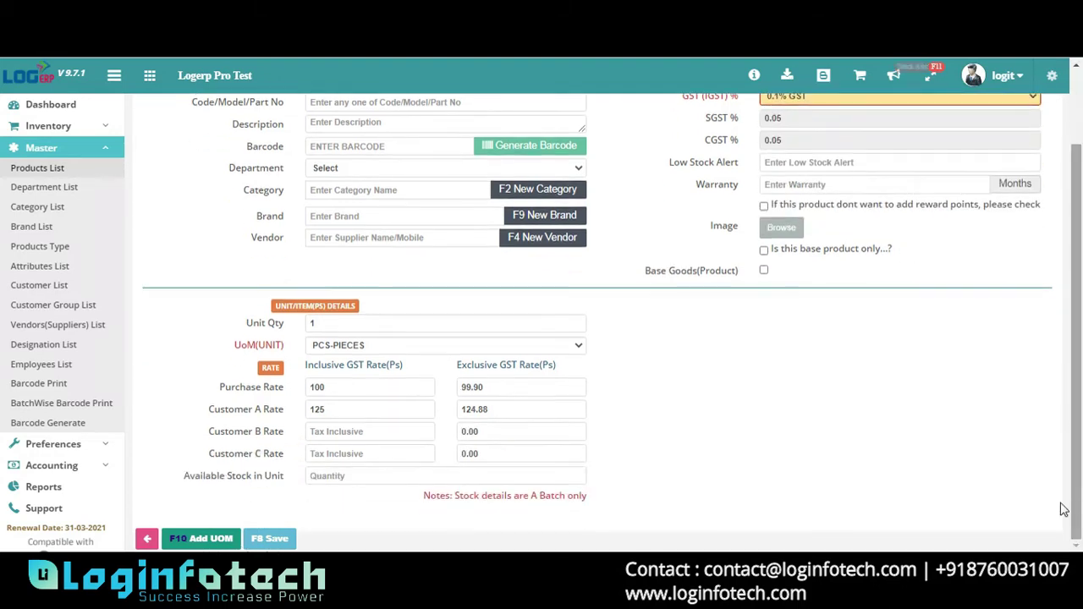
pyautogui.click(285, 546)
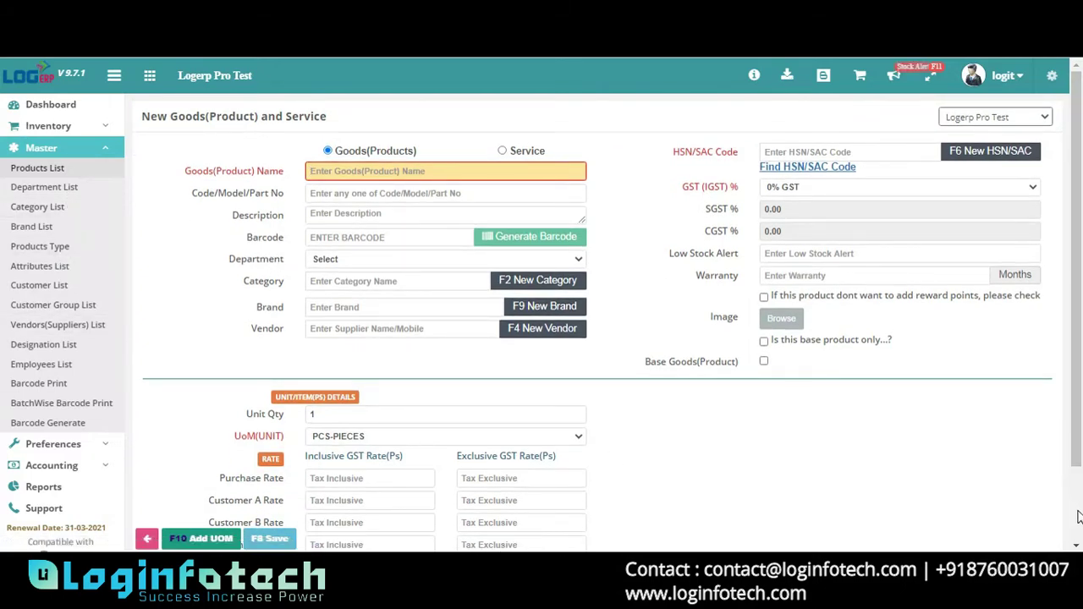
pyautogui.scroll(-2, 1078, 517)
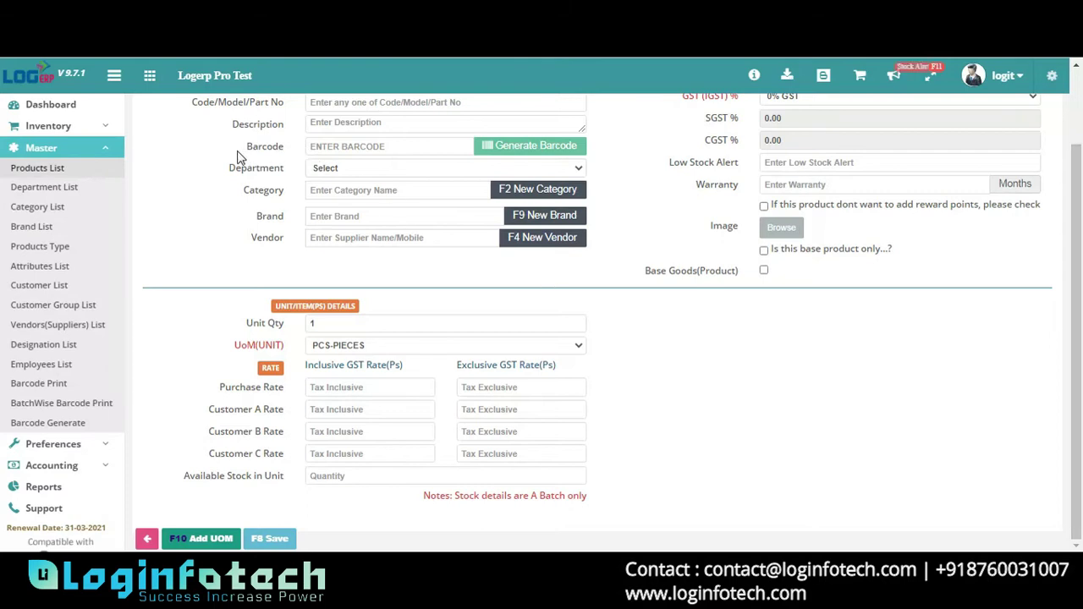
pyautogui.click(37, 169)
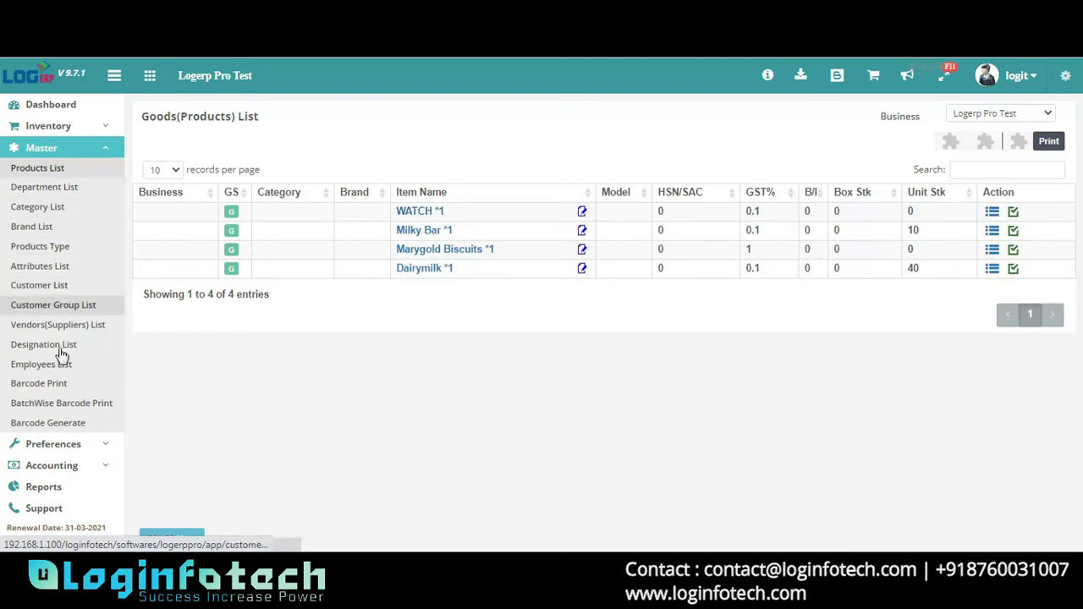
# Step: Open a stock and rate adjustment and enter the WATCH product with an adjustment quantity of 20
pyautogui.click(103, 132)
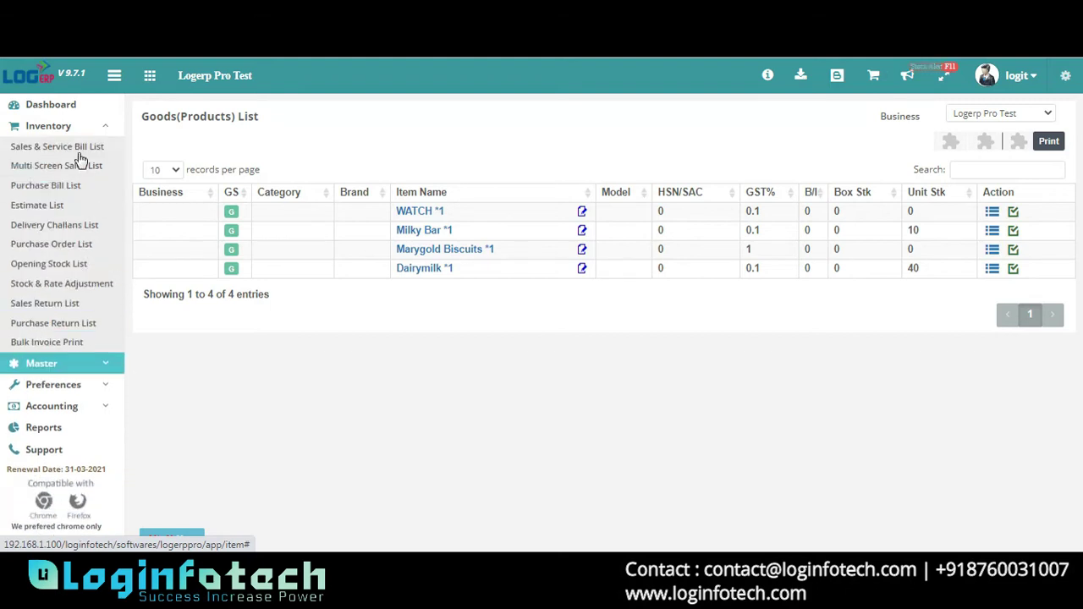
pyautogui.click(42, 283)
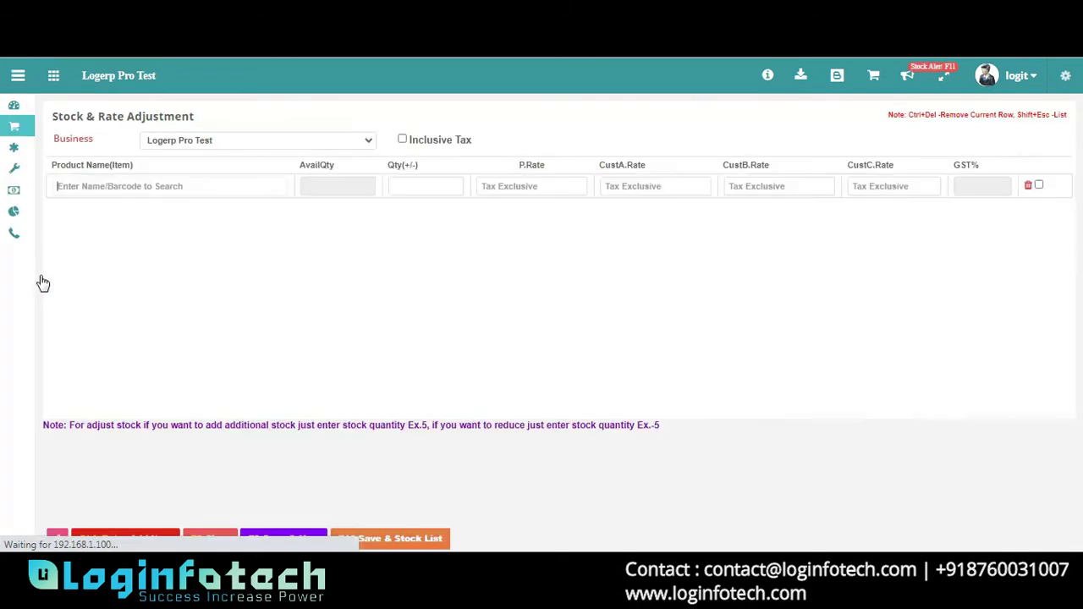
pyautogui.click(147, 191)
pyautogui.write('W')
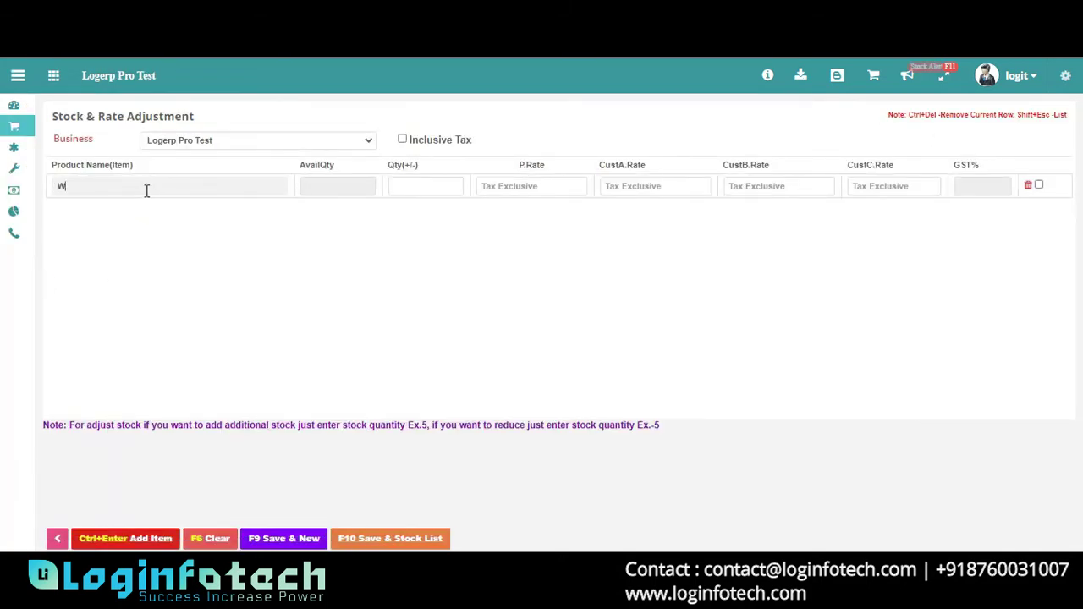
pyautogui.click(166, 174)
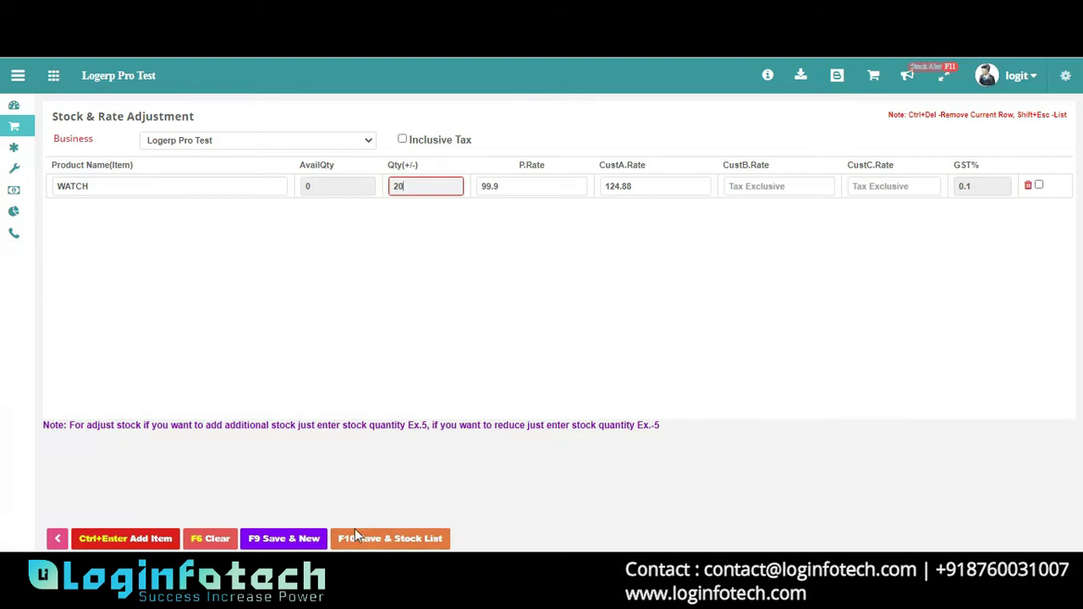
# Step: Save the WATCH stock adjustment and start a new purchase order from the purchase order list
pyautogui.click(288, 541)
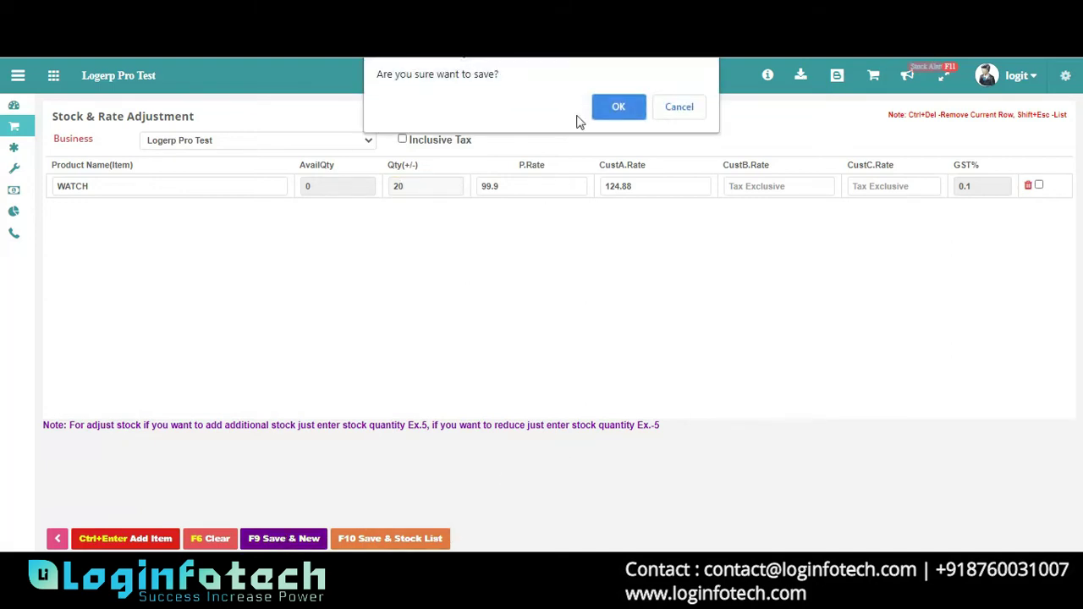
pyautogui.click(619, 107)
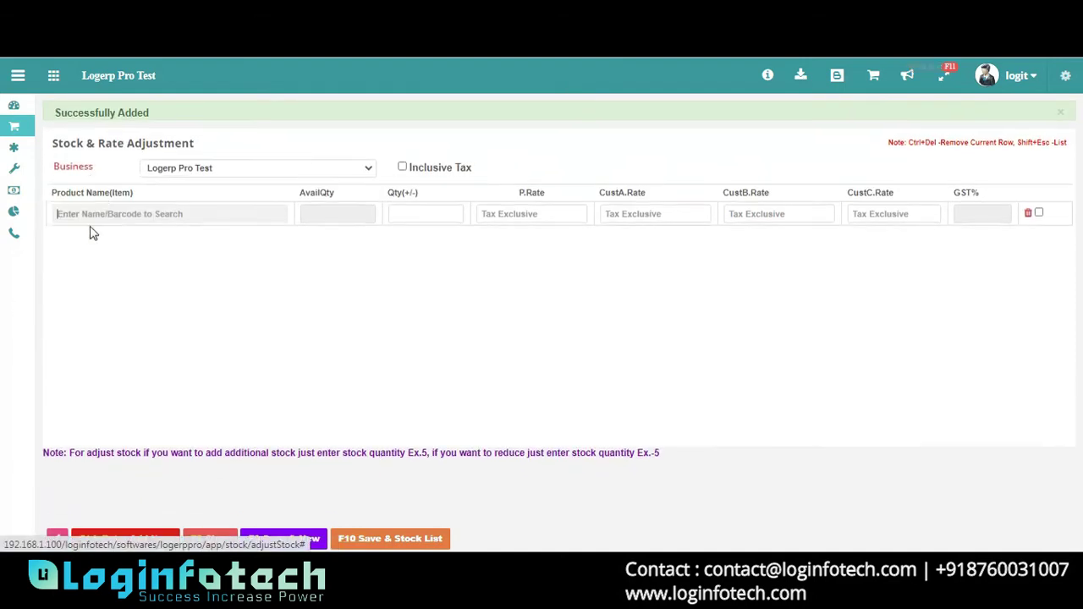
pyautogui.click(17, 82)
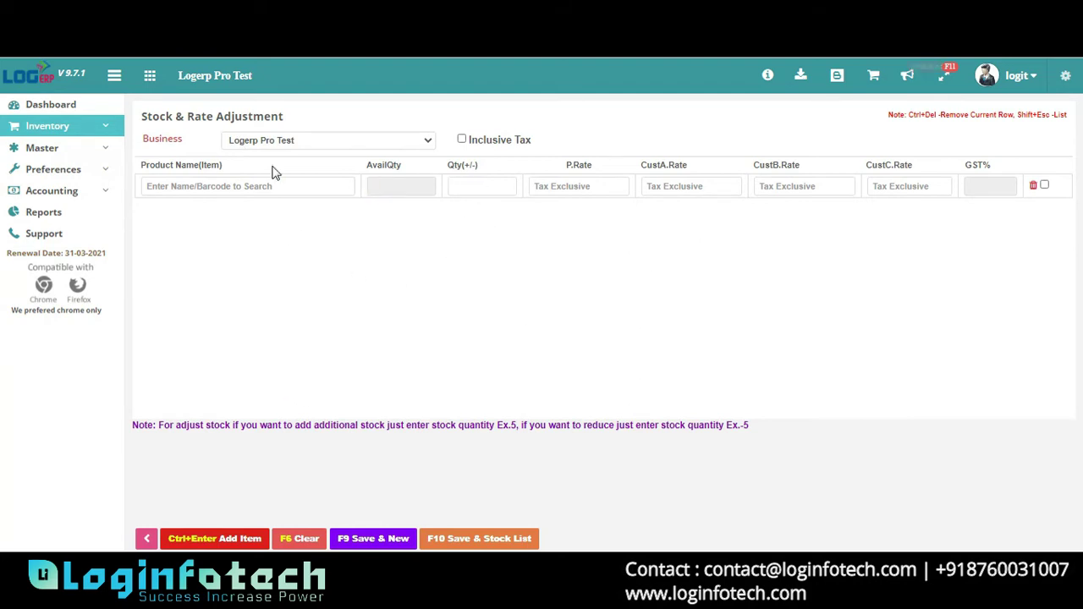
pyautogui.click(73, 133)
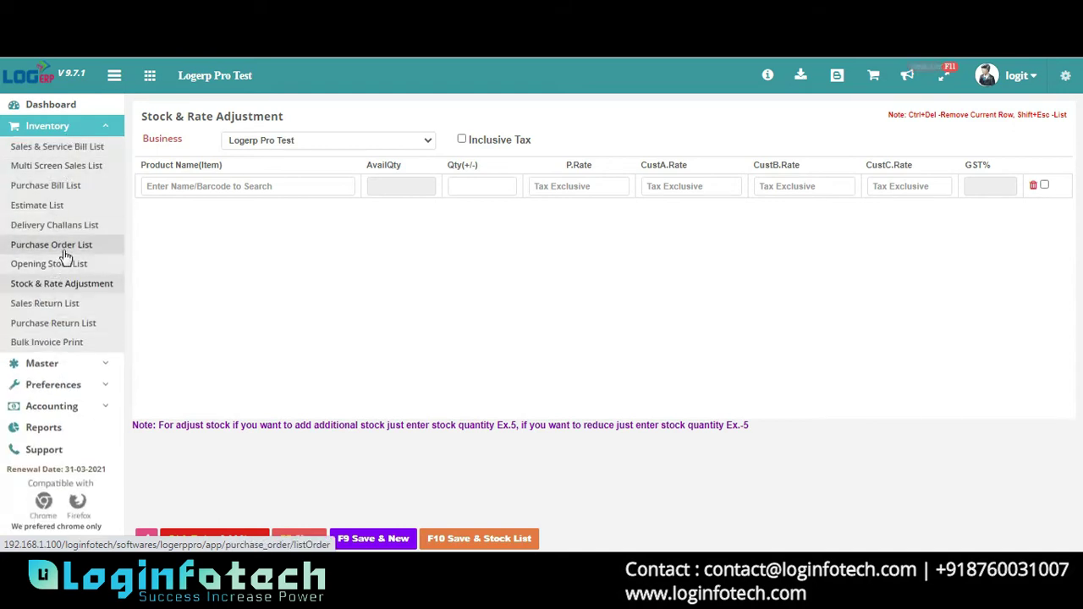
pyautogui.click(63, 250)
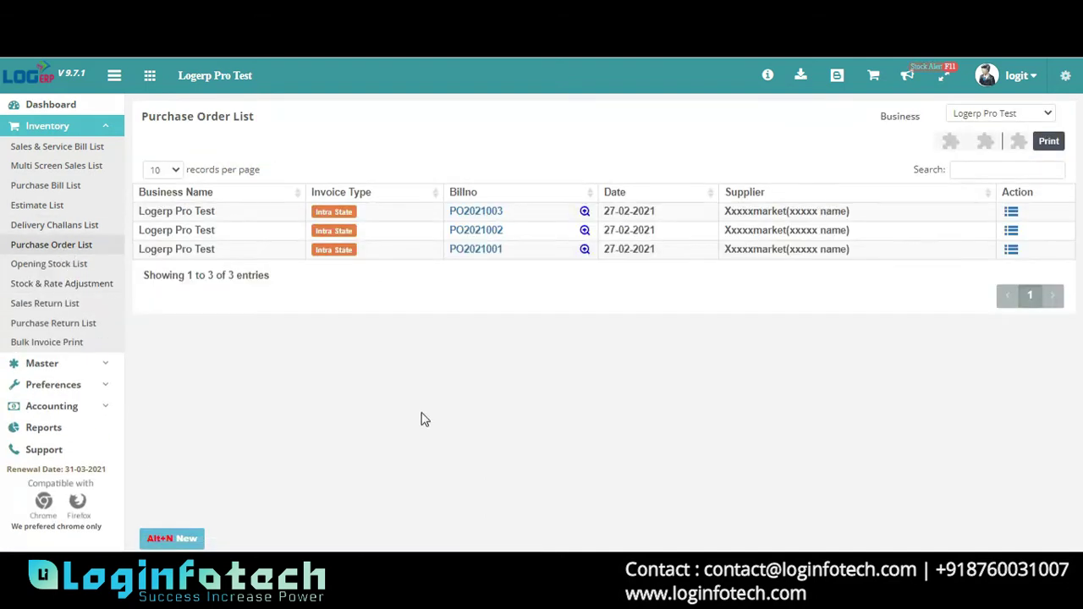
pyautogui.click(200, 544)
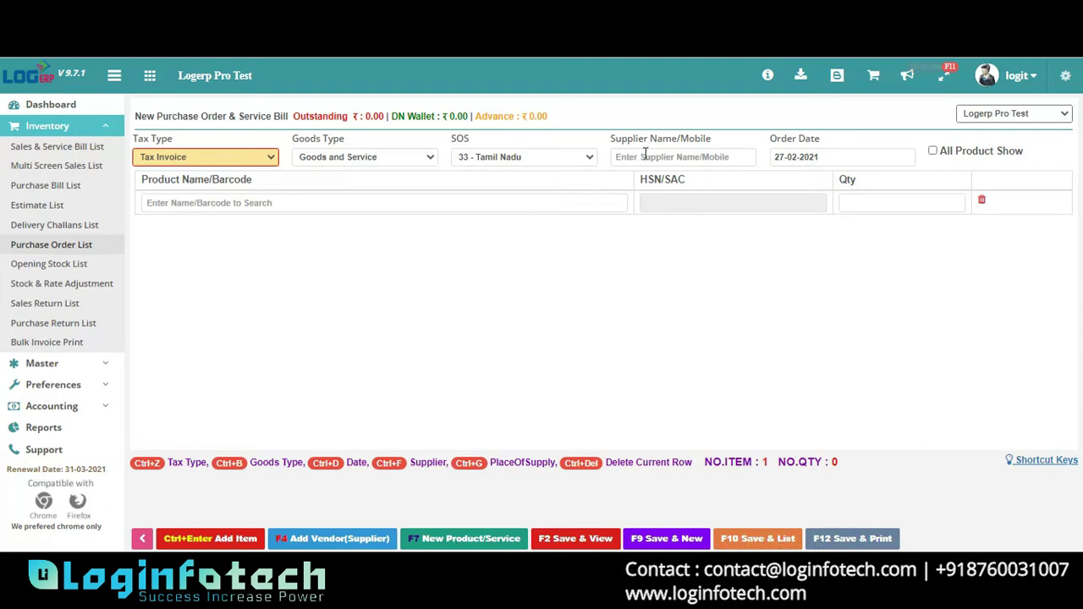
# Step: Add the WATCH product to the purchase order with a quantity of 20
pyautogui.click(533, 203)
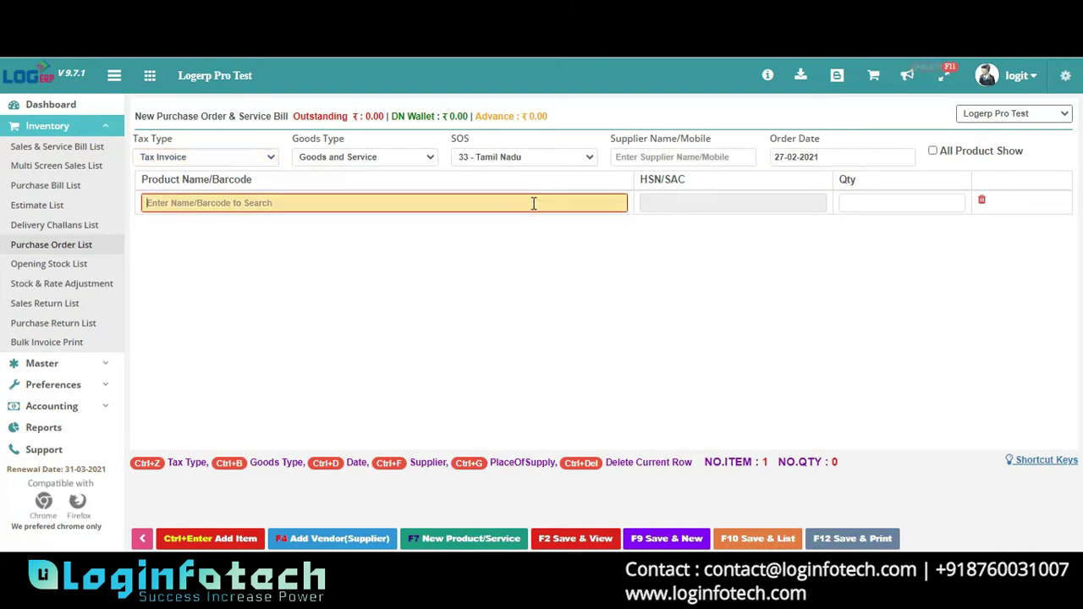
pyautogui.write('W')
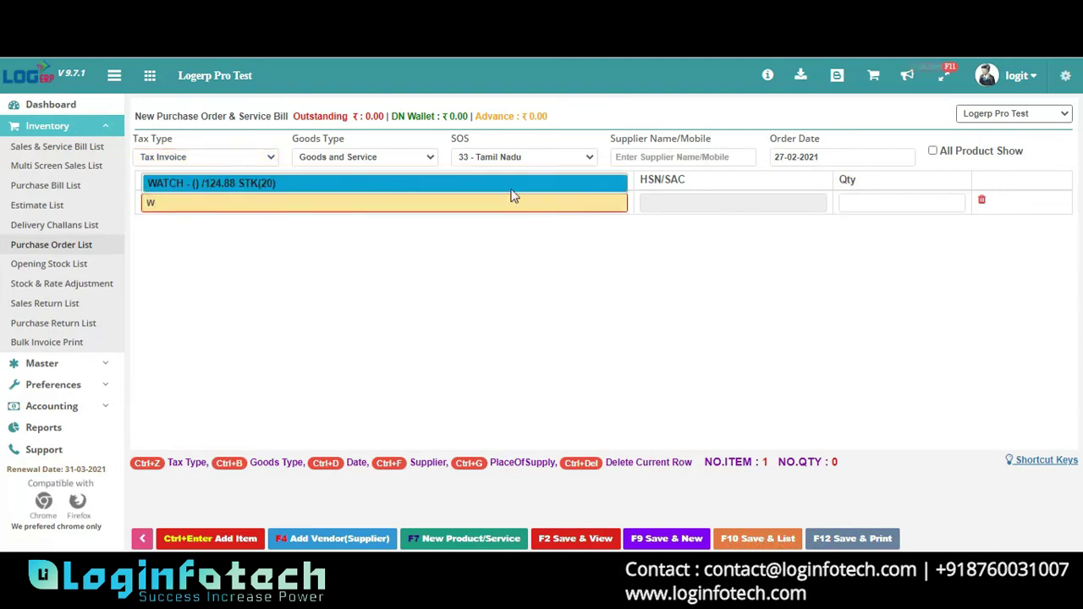
pyautogui.click(511, 188)
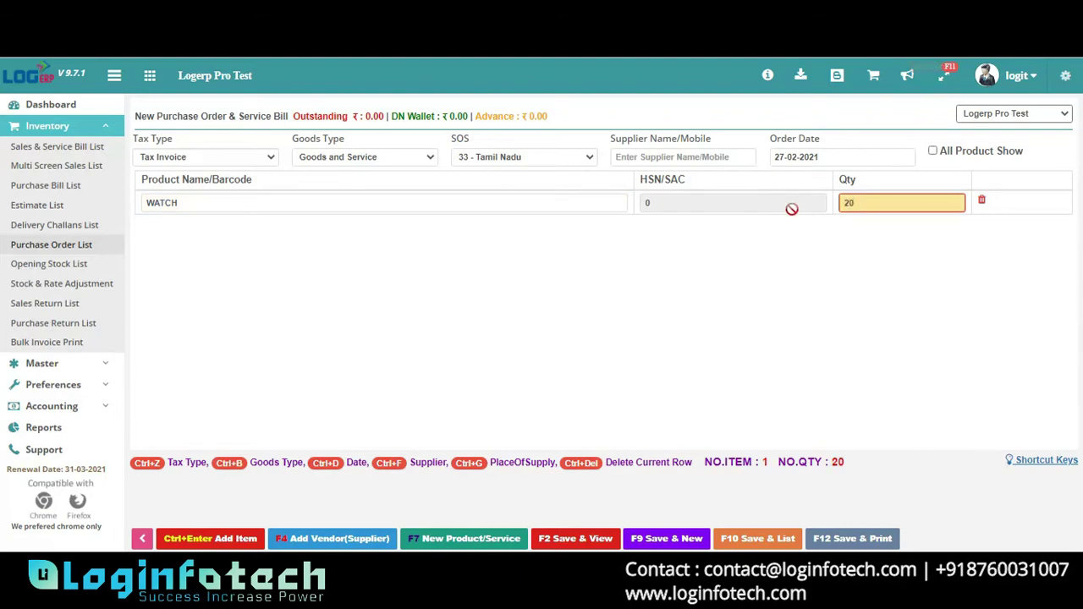
# Step: Set the purchase order's supplier to Xxxxxmarket and its order date to 27-02-2021
pyautogui.click(740, 155)
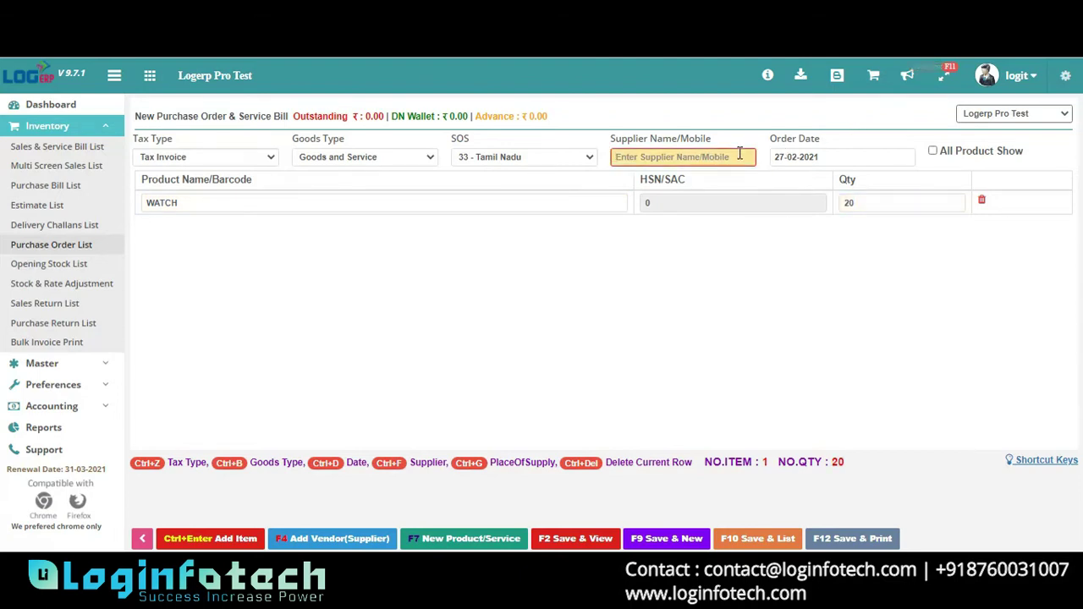
pyautogui.write('X')
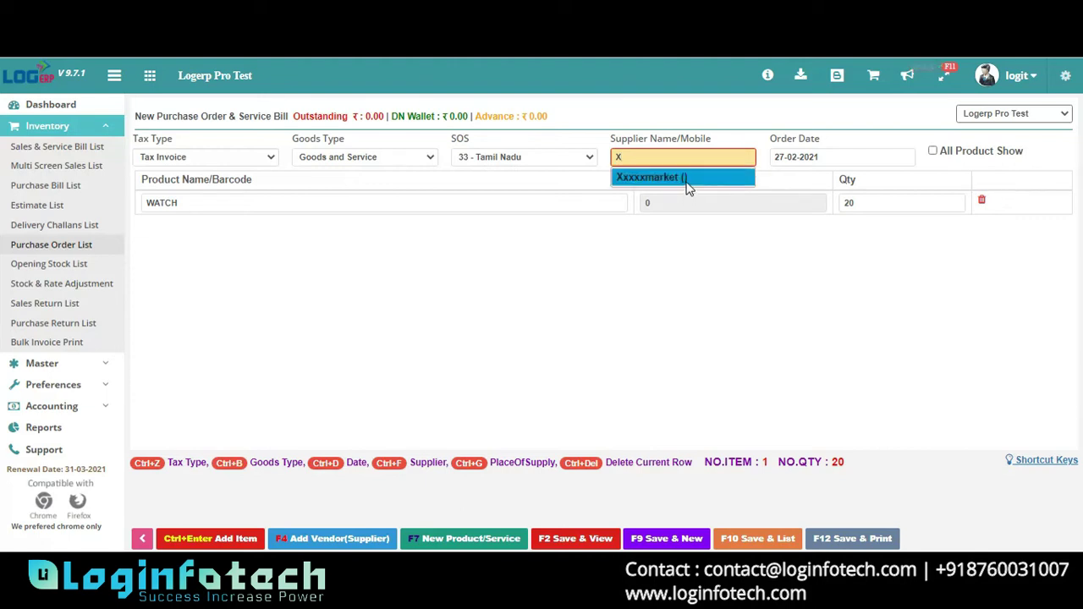
pyautogui.click(684, 182)
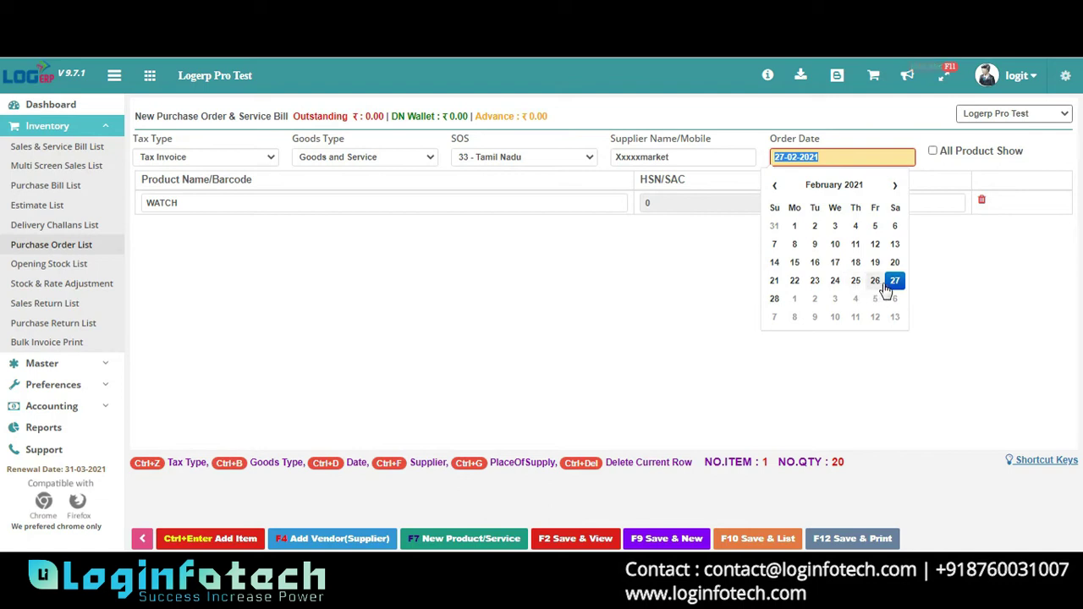
pyautogui.click(895, 280)
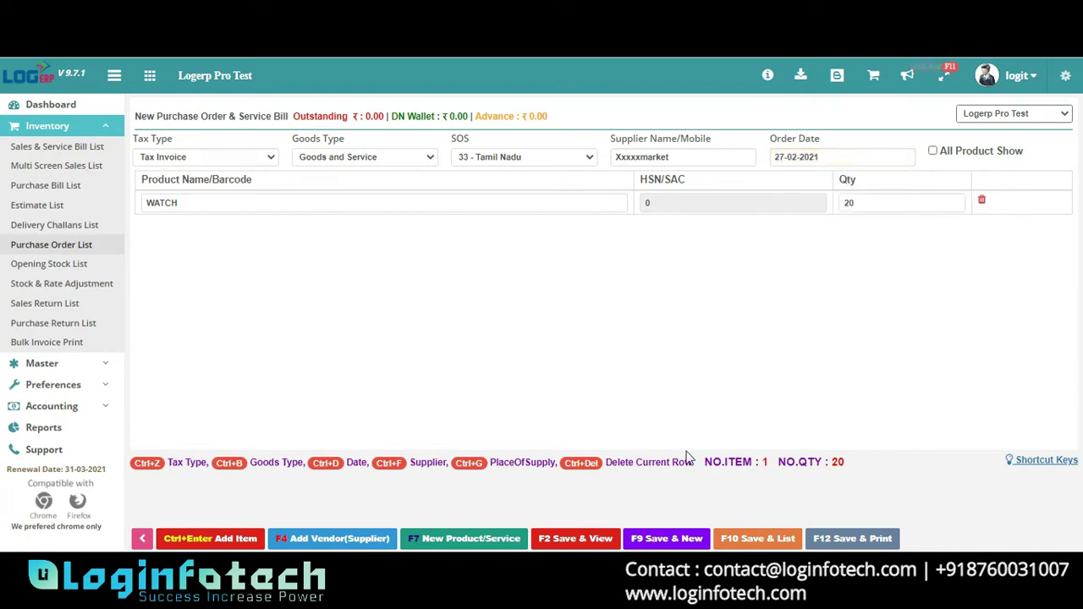
# Step: Save the purchase order and open the purchase order list
pyautogui.click(690, 540)
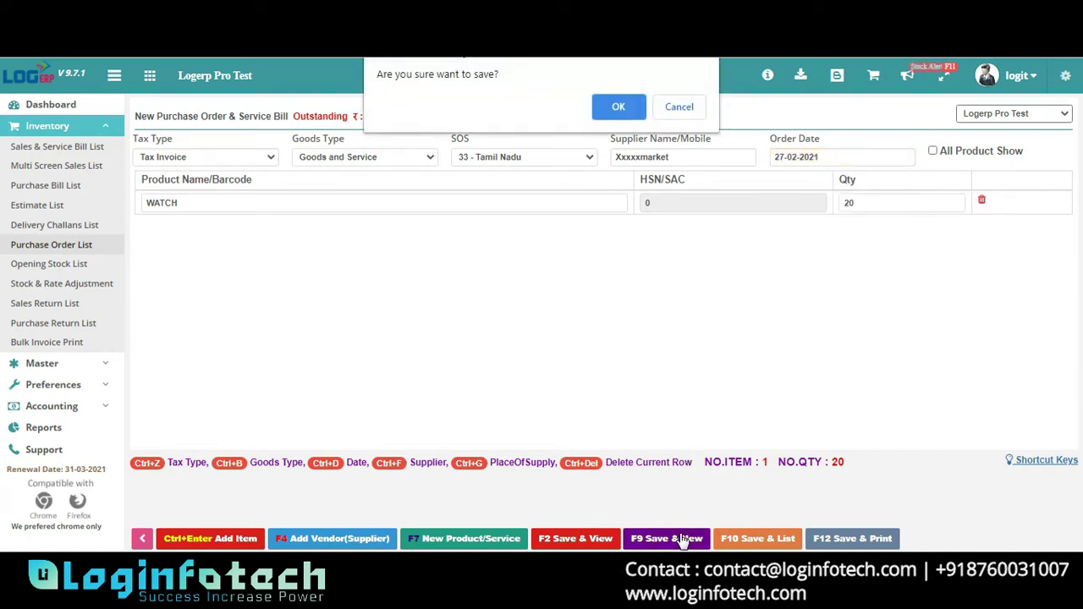
pyautogui.click(618, 107)
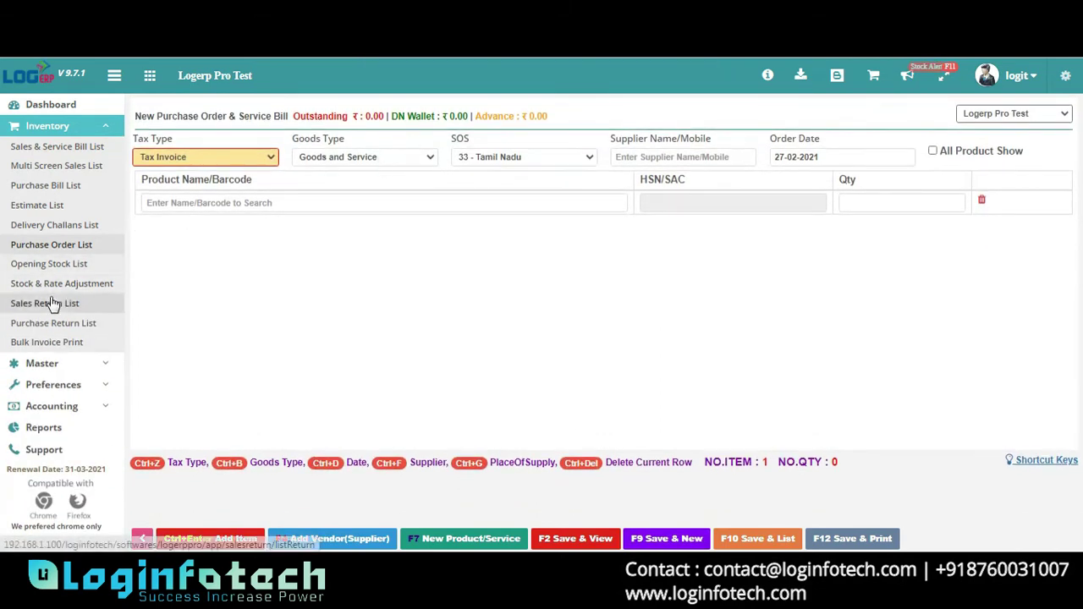
pyautogui.click(75, 254)
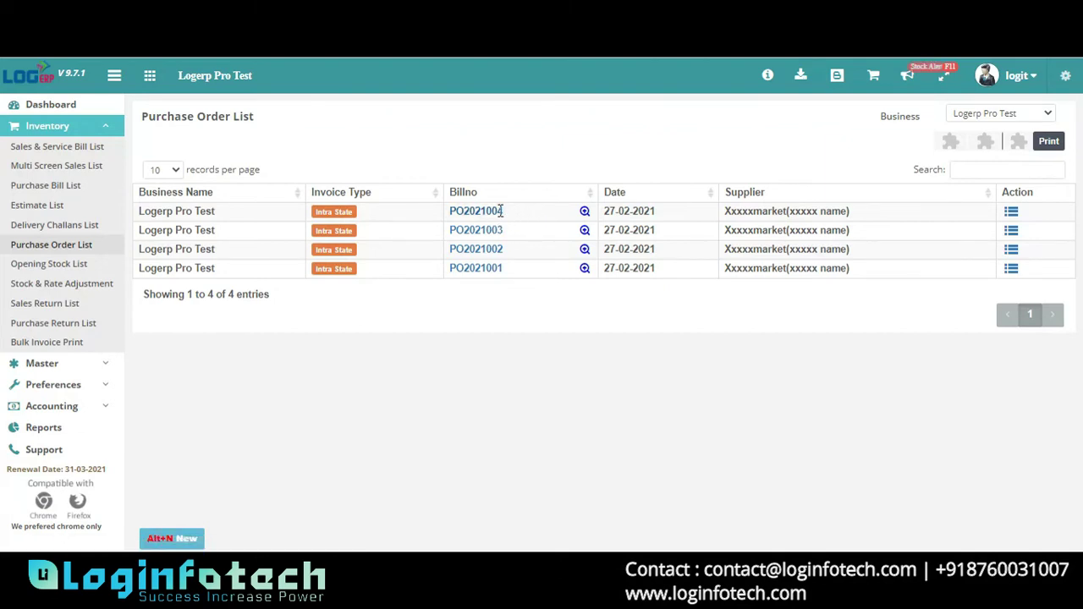
# Step: Copy the newest purchase order's bill number and start a new purchase bill from the purchase bill list
pyautogui.moveTo(505, 212); pyautogui.dragTo(452, 216)
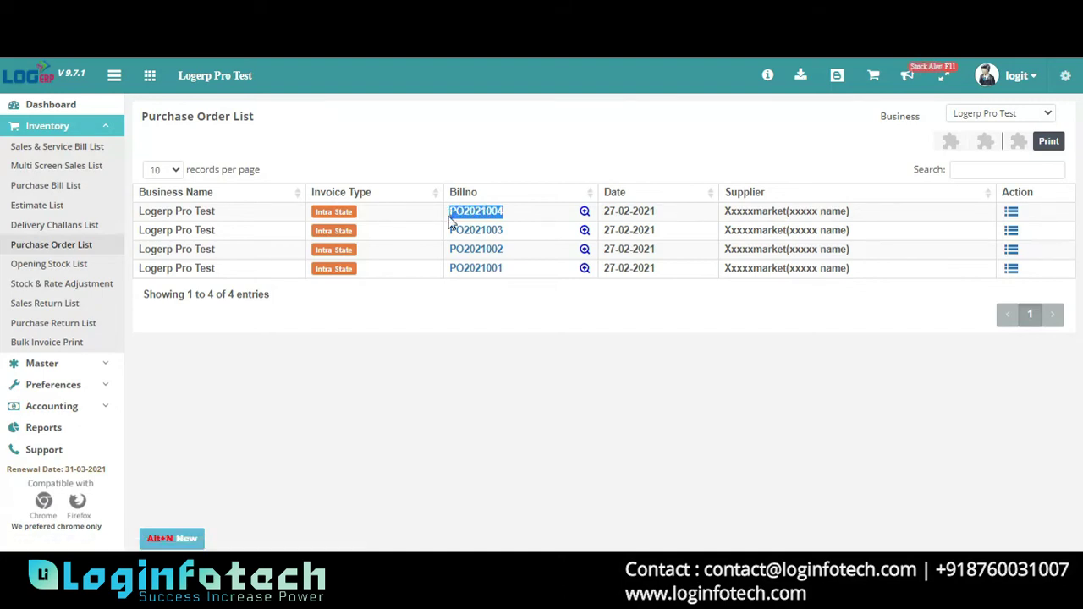
pyautogui.click(48, 192)
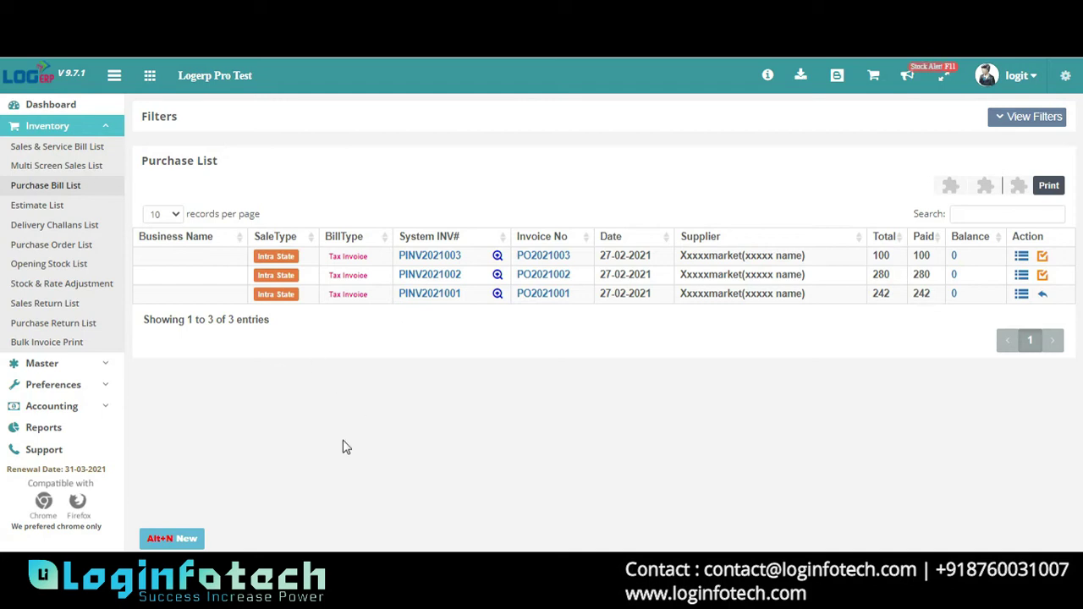
pyautogui.click(191, 542)
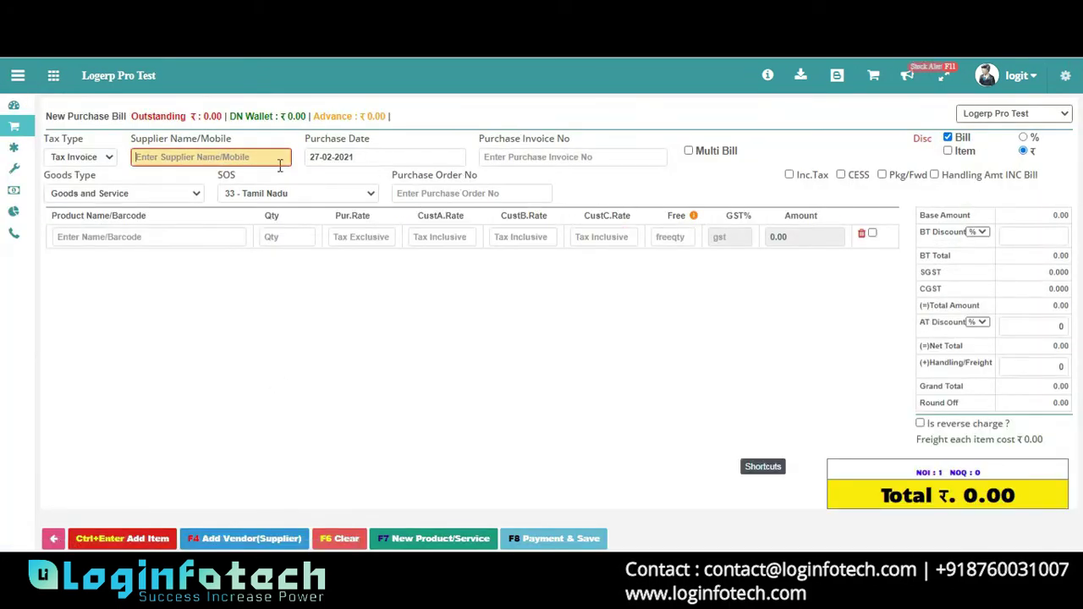
# Step: Set the purchase bill's supplier to Xxxxxmarket, its date to 27-02-2021 and its invoice number to the copied order number
pyautogui.write('X')
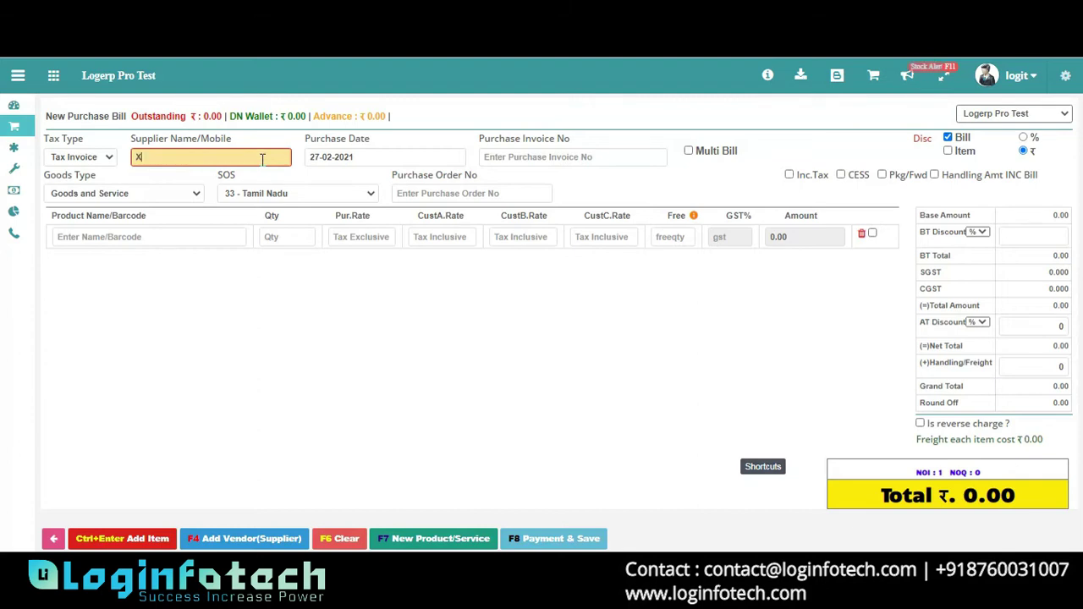
pyautogui.click(248, 178)
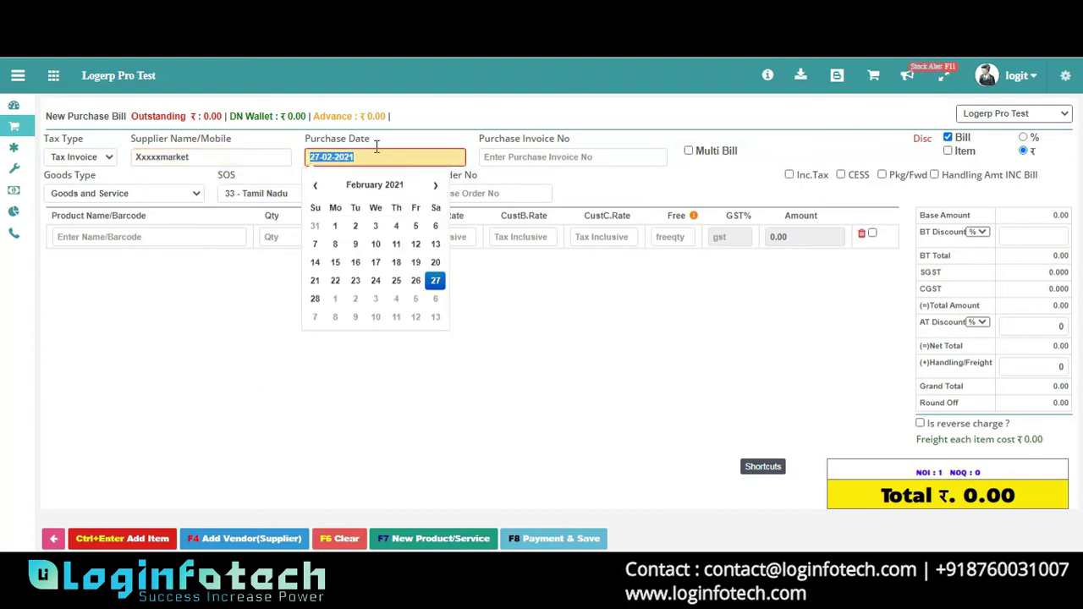
pyautogui.click(436, 281)
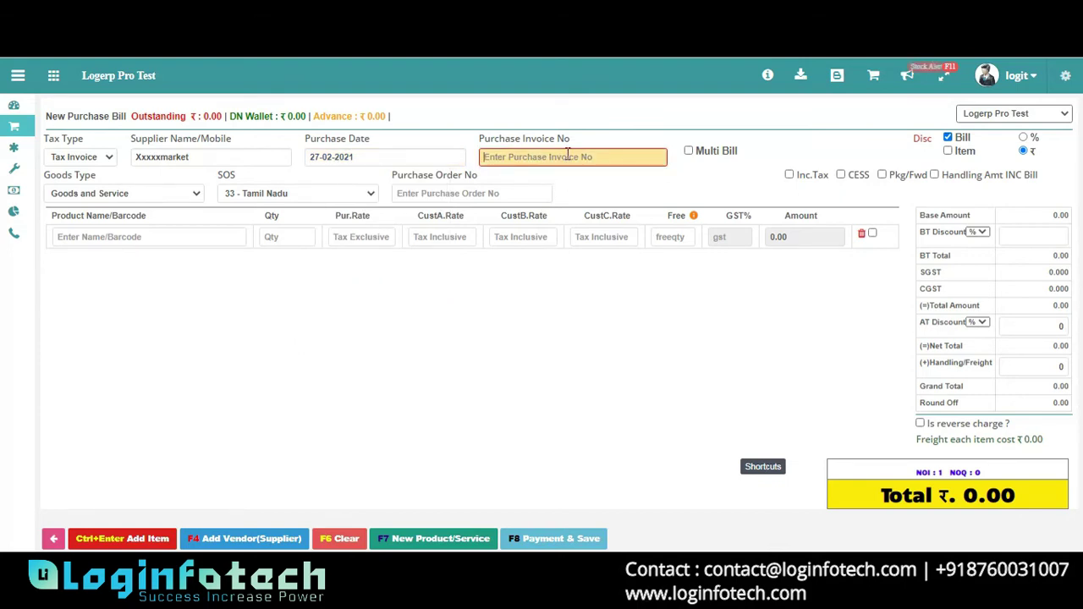
pyautogui.write('PO2021004')
# Step: Add the WATCH product to the purchase bill with a quantity of 20
pyautogui.click(204, 242)
pyautogui.write('W')
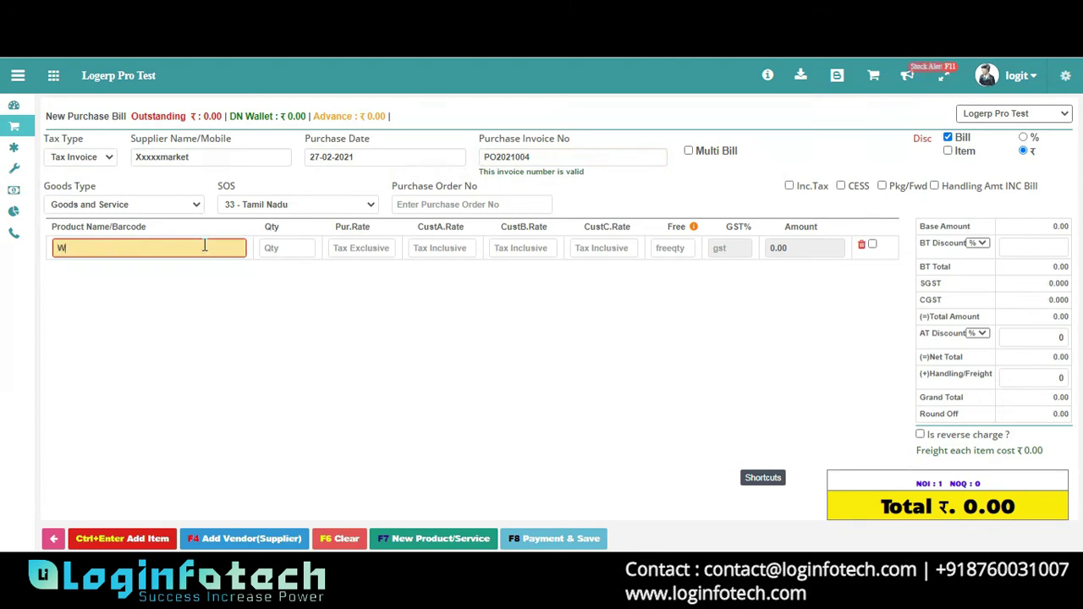
pyautogui.click(206, 226)
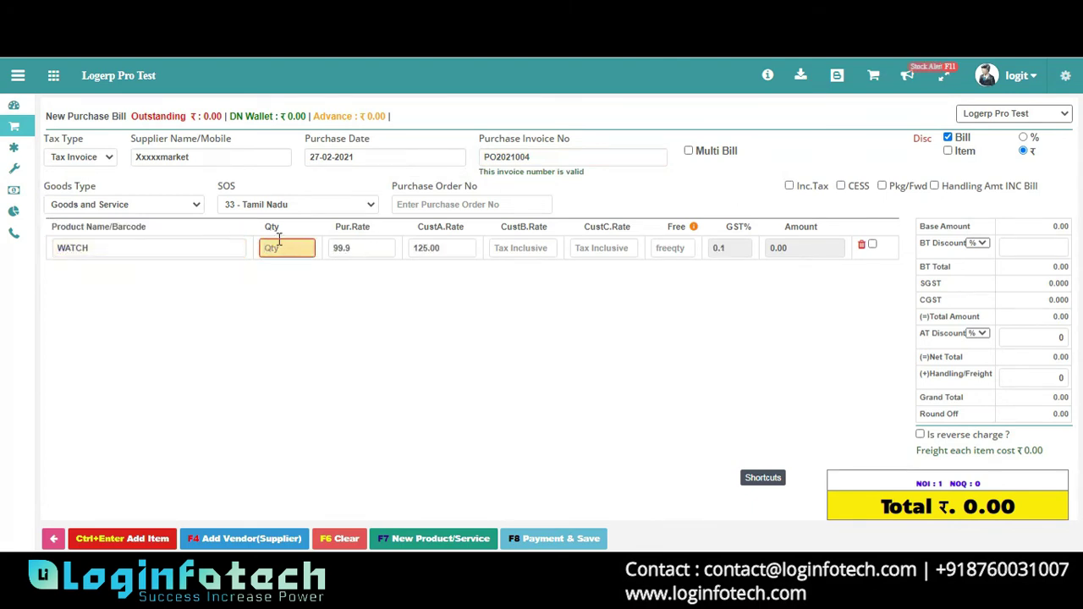
pyautogui.write('20')
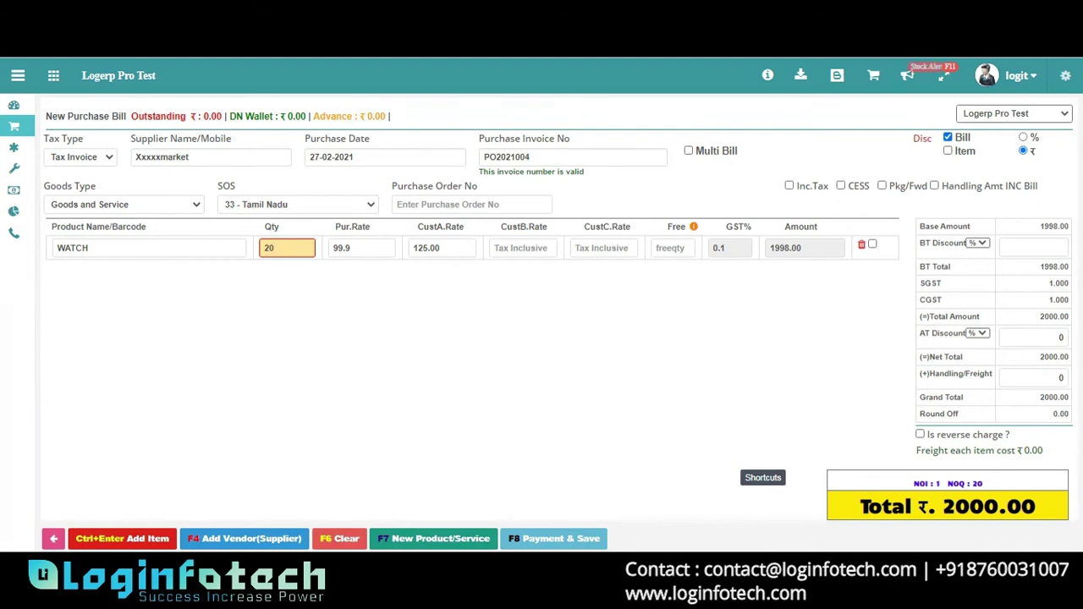
# Step: Set the bill's payment to Credit with 9 due days and a bill amount of 500
pyautogui.click(535, 542)
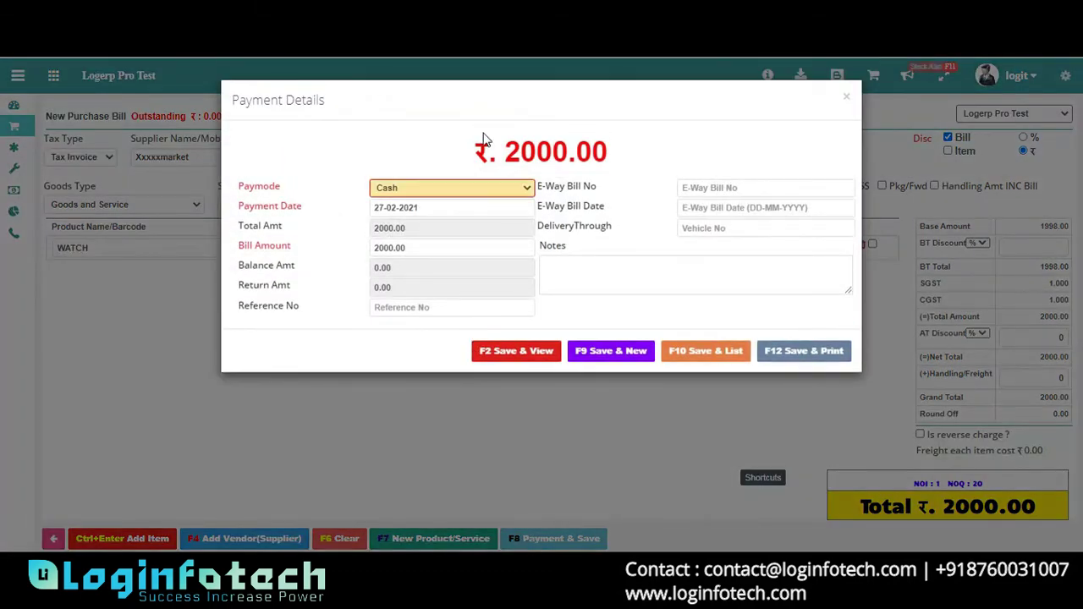
pyautogui.click(470, 190)
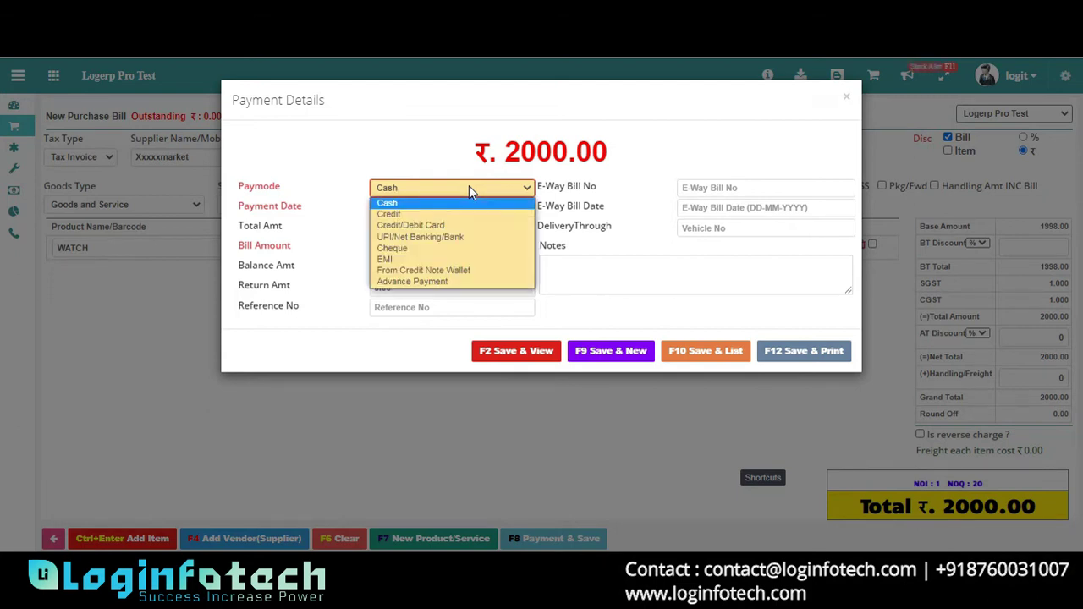
pyautogui.click(441, 214)
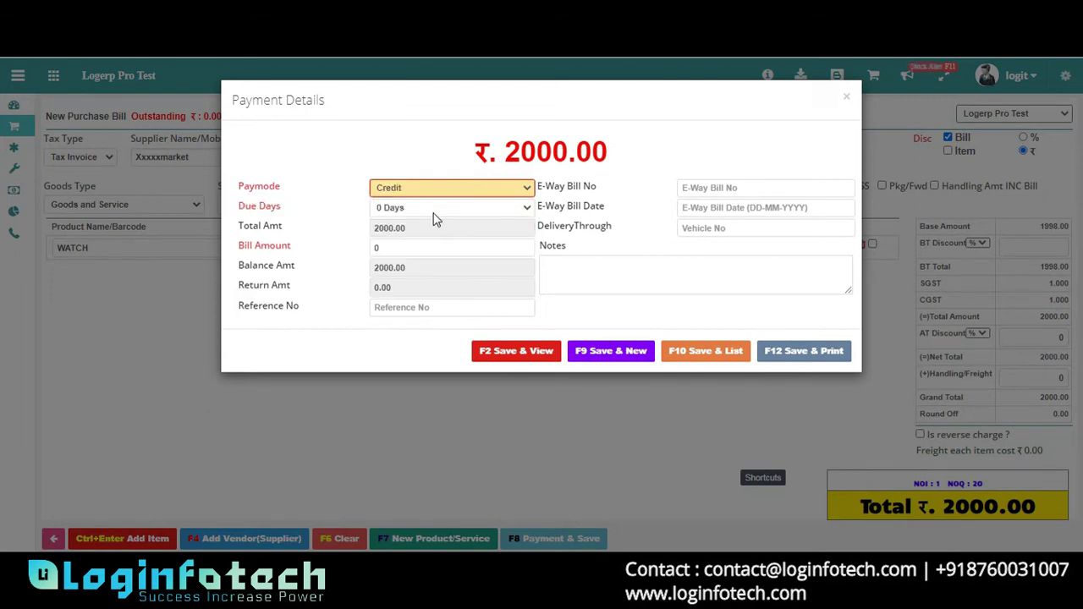
pyautogui.click(471, 212)
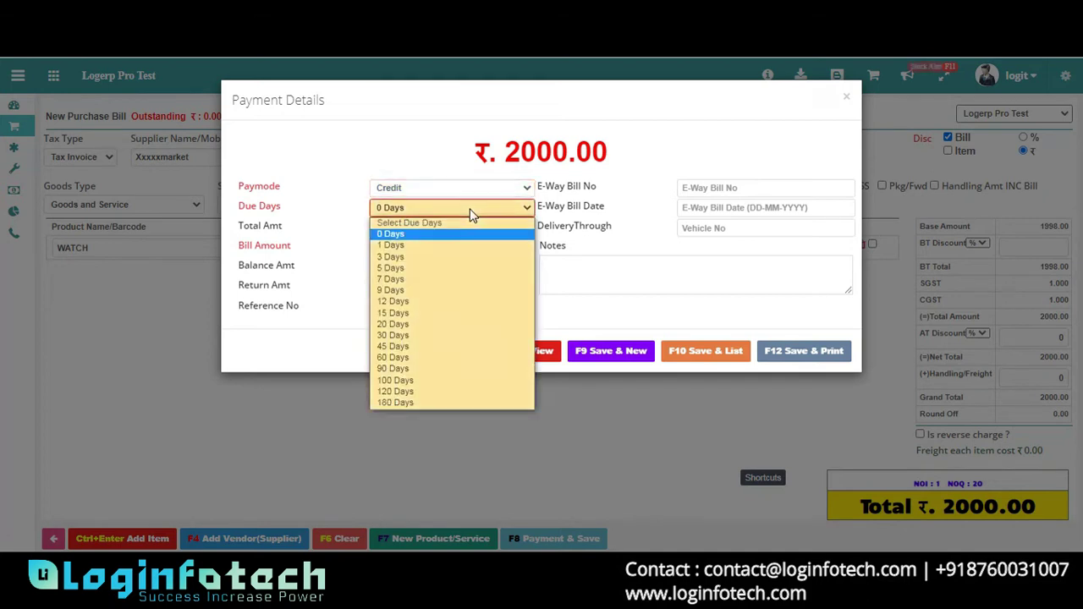
pyautogui.click(416, 292)
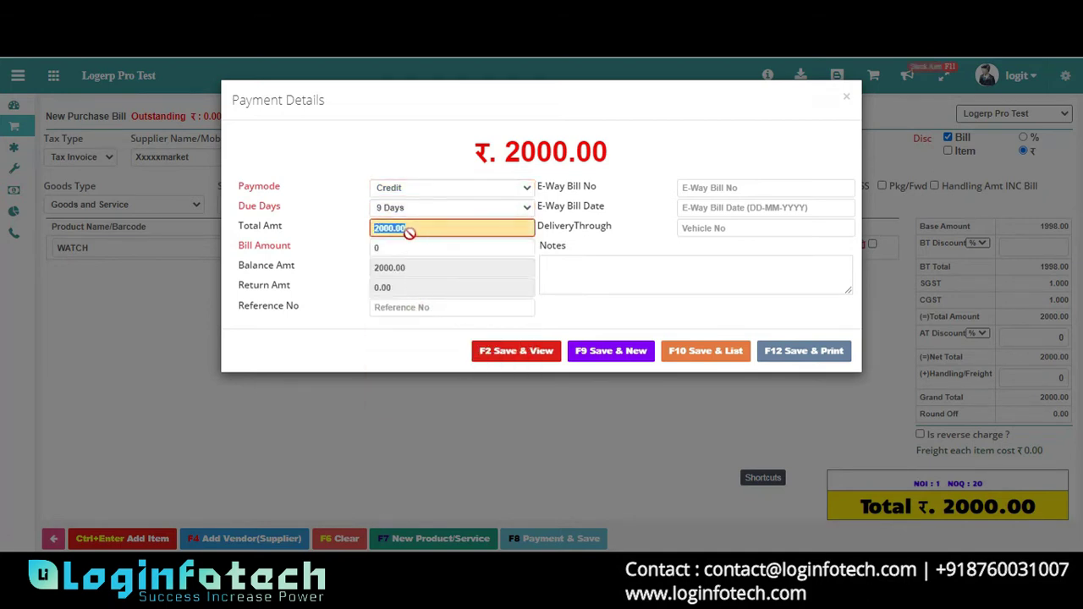
pyautogui.click(412, 248)
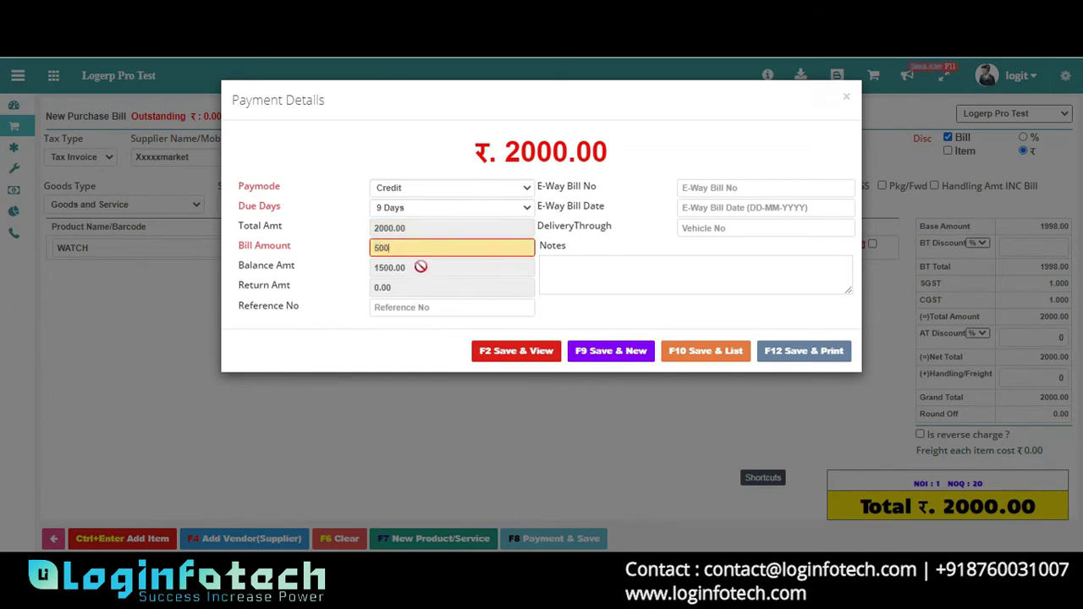
# Step: Save the purchase bill and open the purchase bill list
pyautogui.click(597, 356)
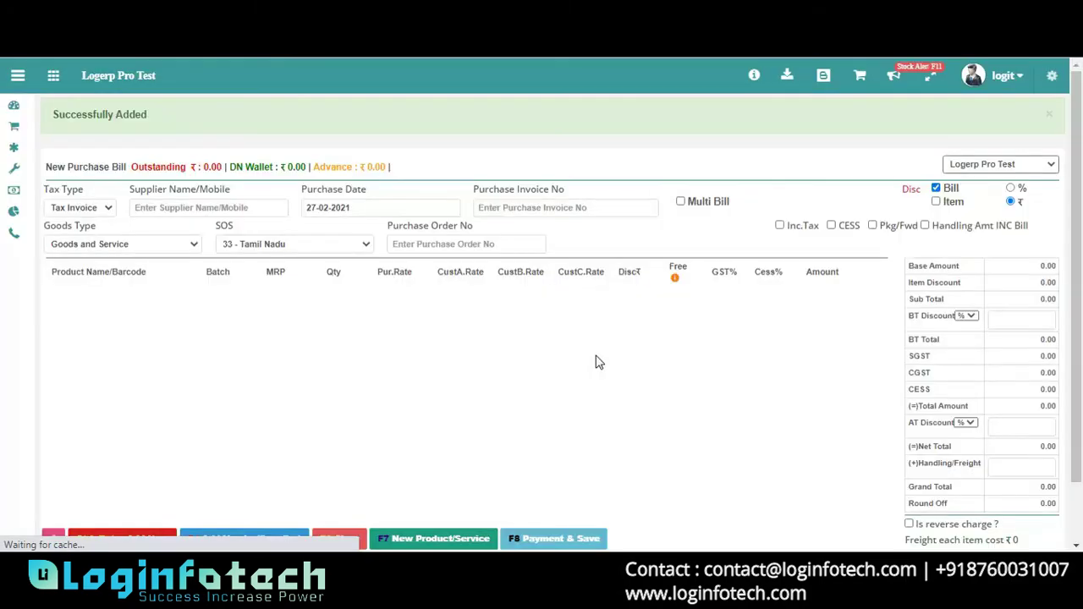
pyautogui.click(15, 78)
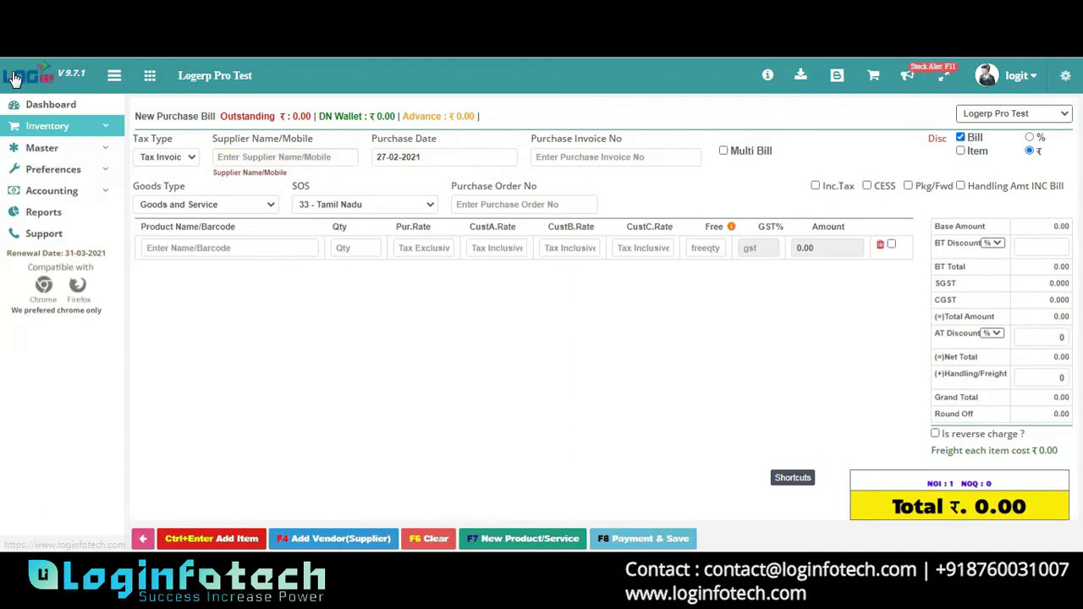
pyautogui.click(60, 128)
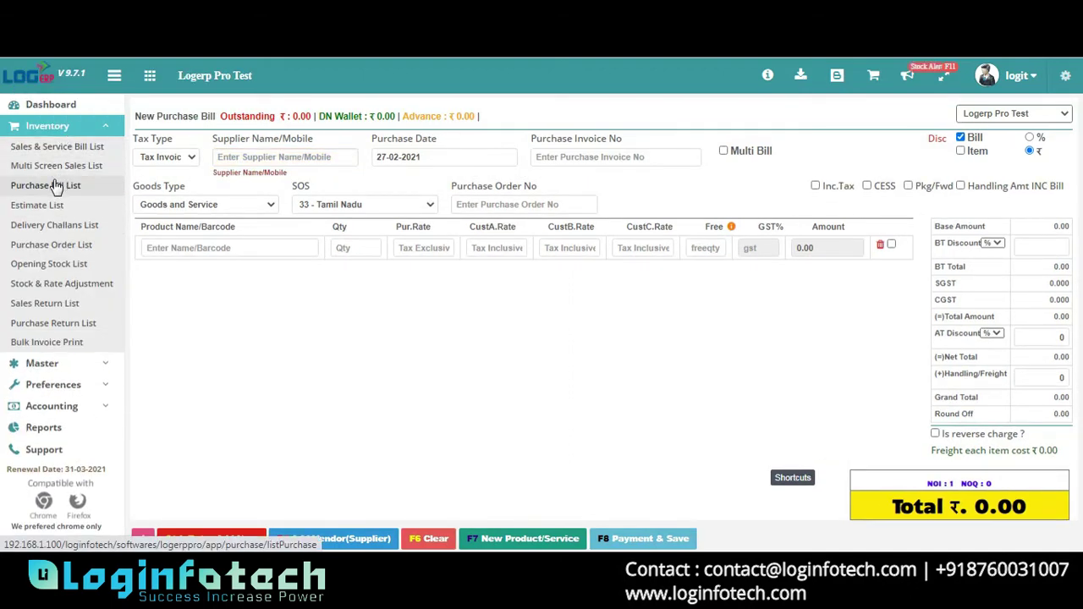
pyautogui.click(55, 186)
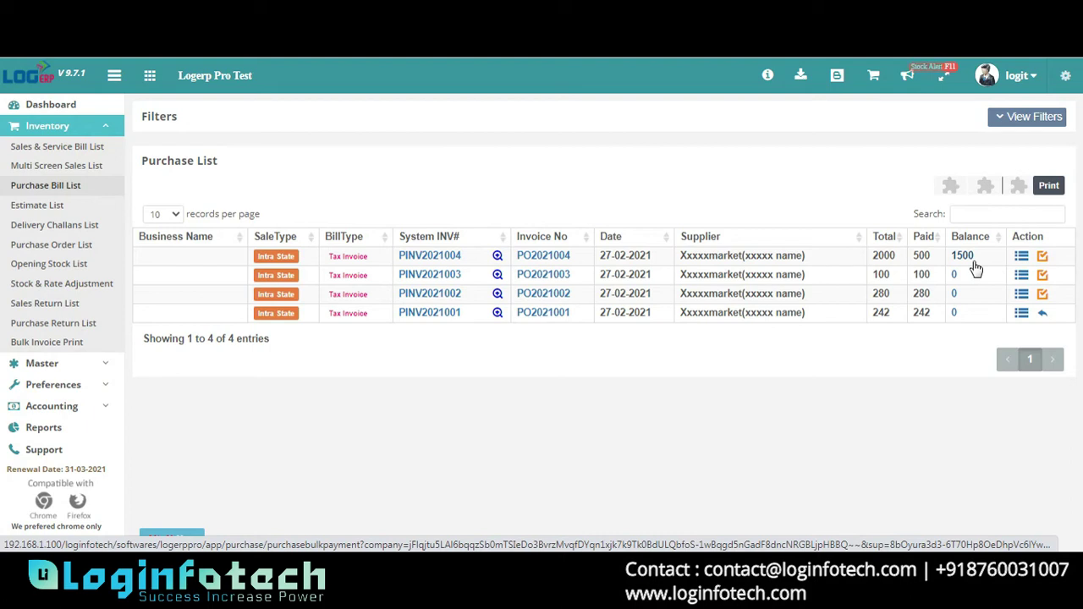
# Step: View the invoice of the newest purchase bill, the one totalling 2000, and return to the purchase bill list
pyautogui.click(1022, 258)
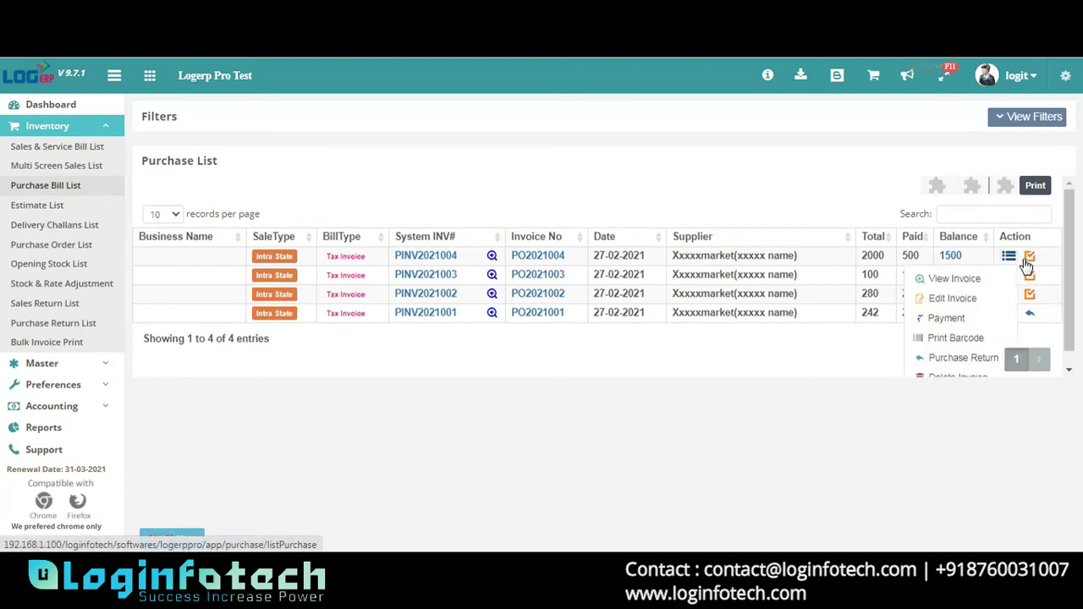
pyautogui.click(971, 284)
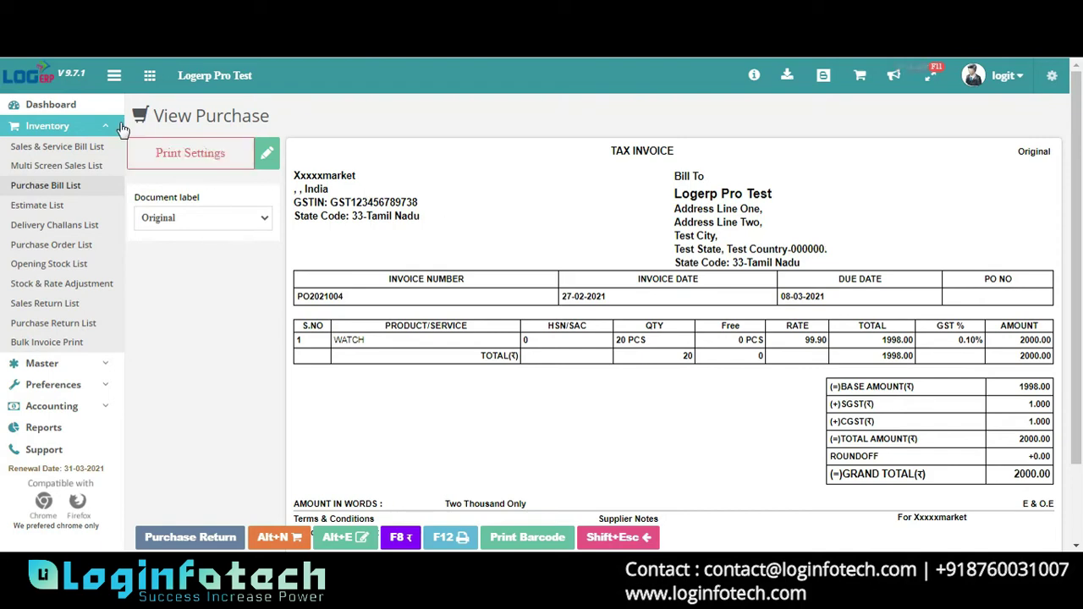
pyautogui.click(51, 188)
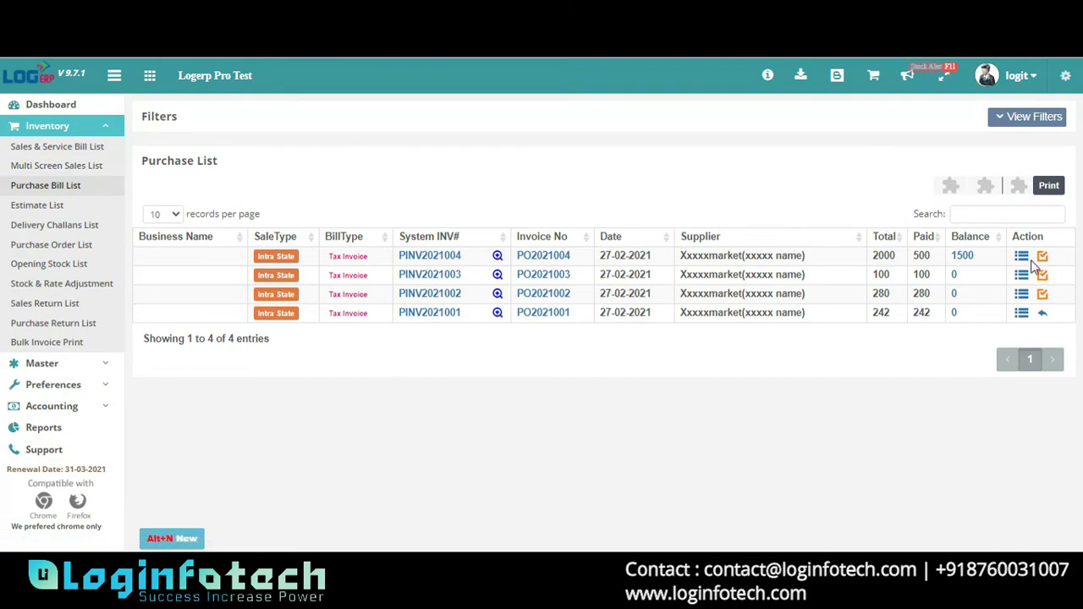
# Step: Record and save a cash payment of 1500 dated 27-02-2021 against the newest purchase bill
pyautogui.click(1024, 257)
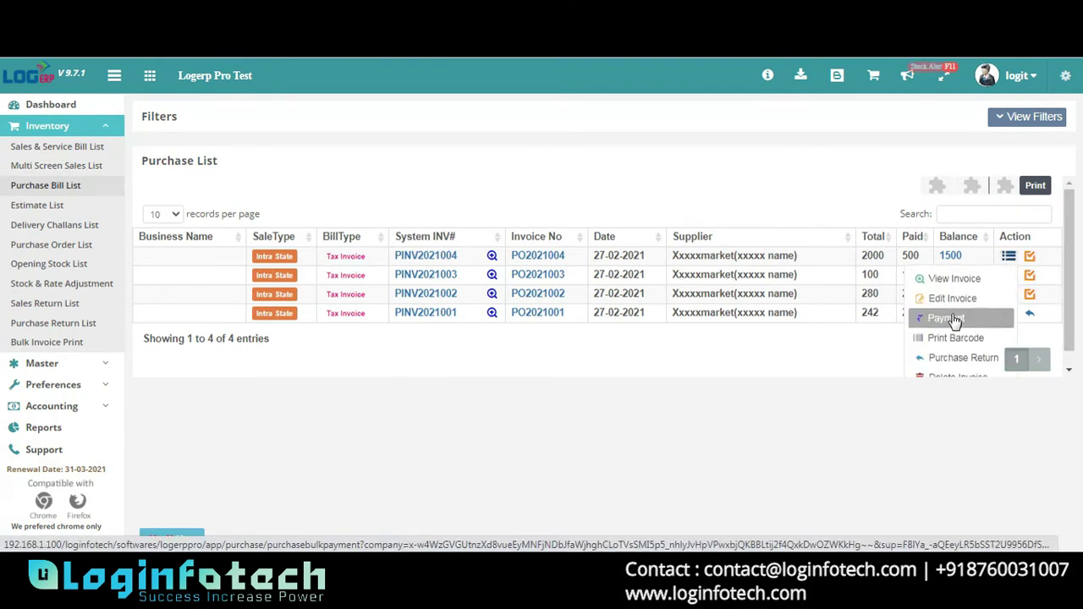
pyautogui.click(954, 317)
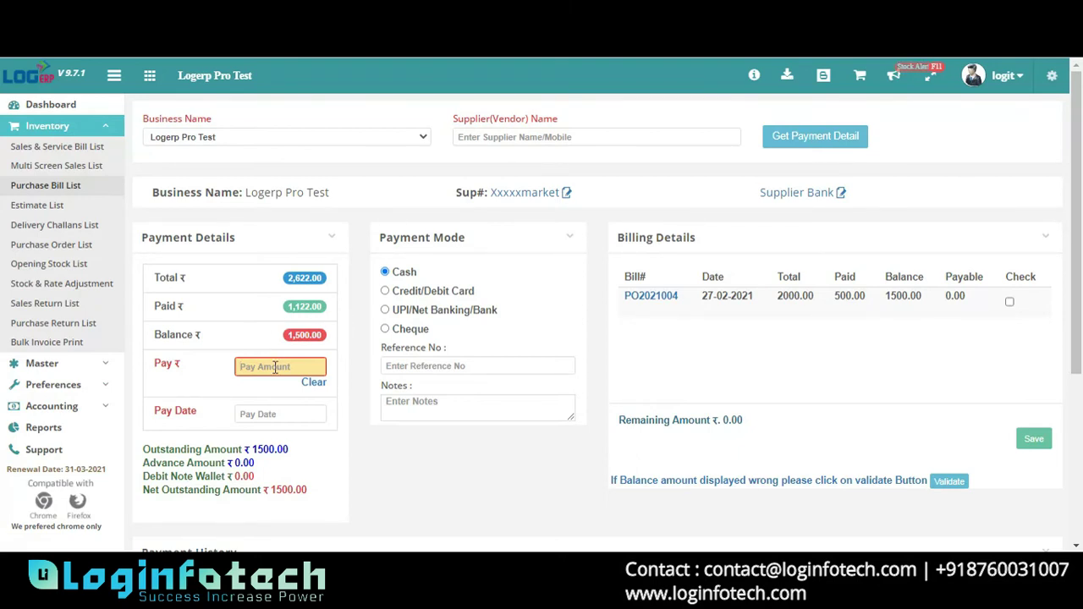
pyautogui.write('1500')
pyautogui.click(254, 415)
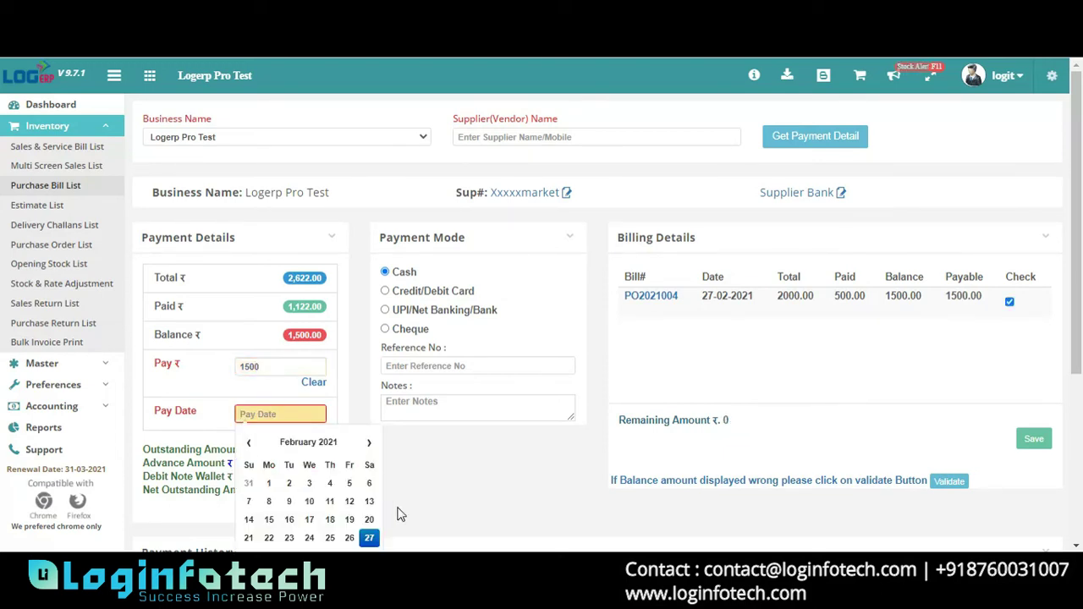
pyautogui.click(369, 539)
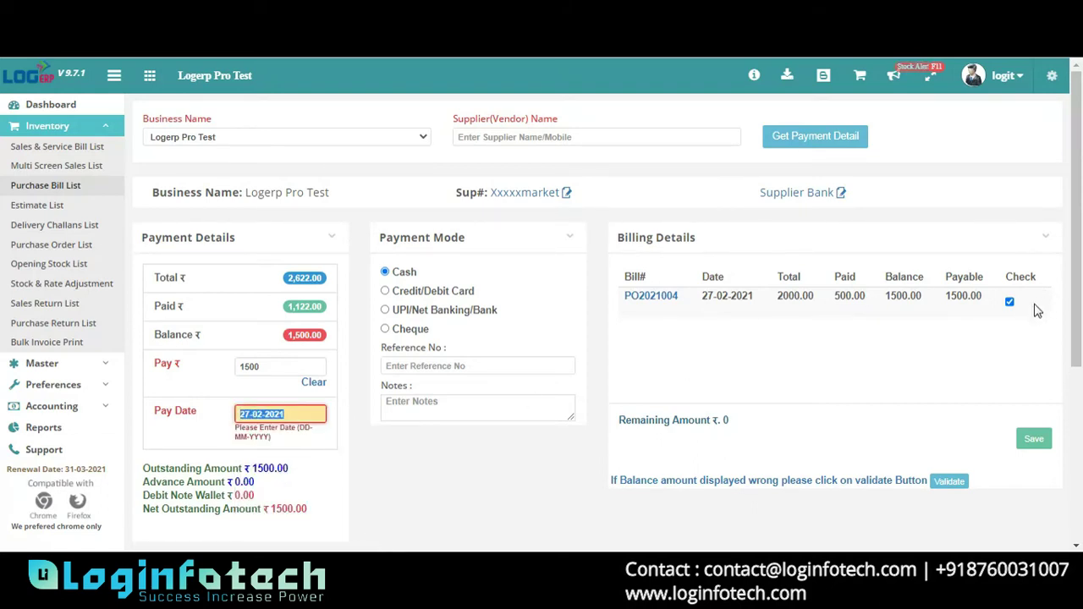
pyautogui.click(1036, 447)
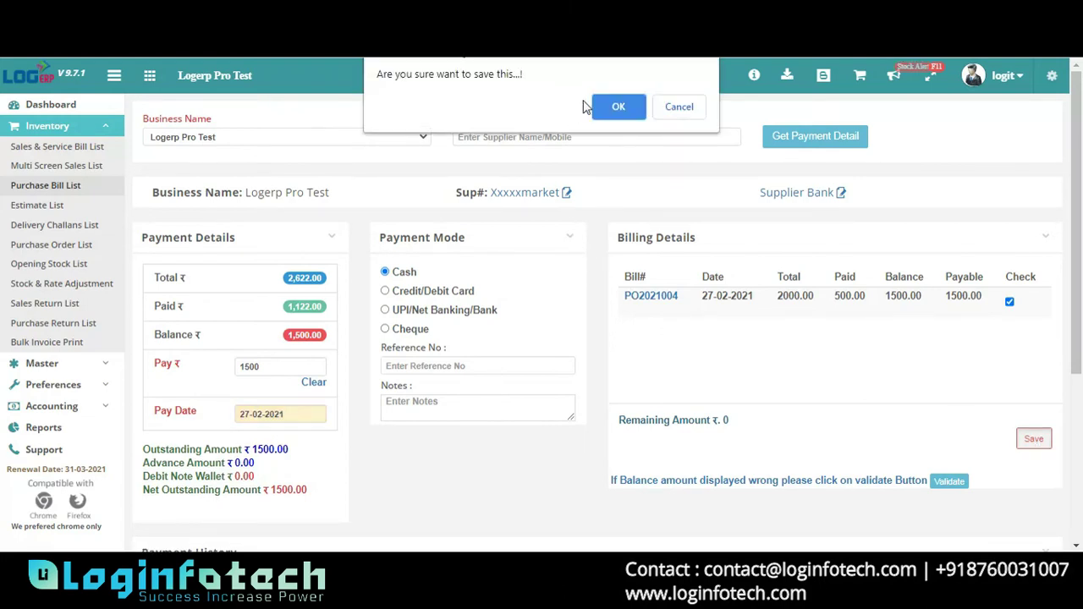
pyautogui.click(617, 108)
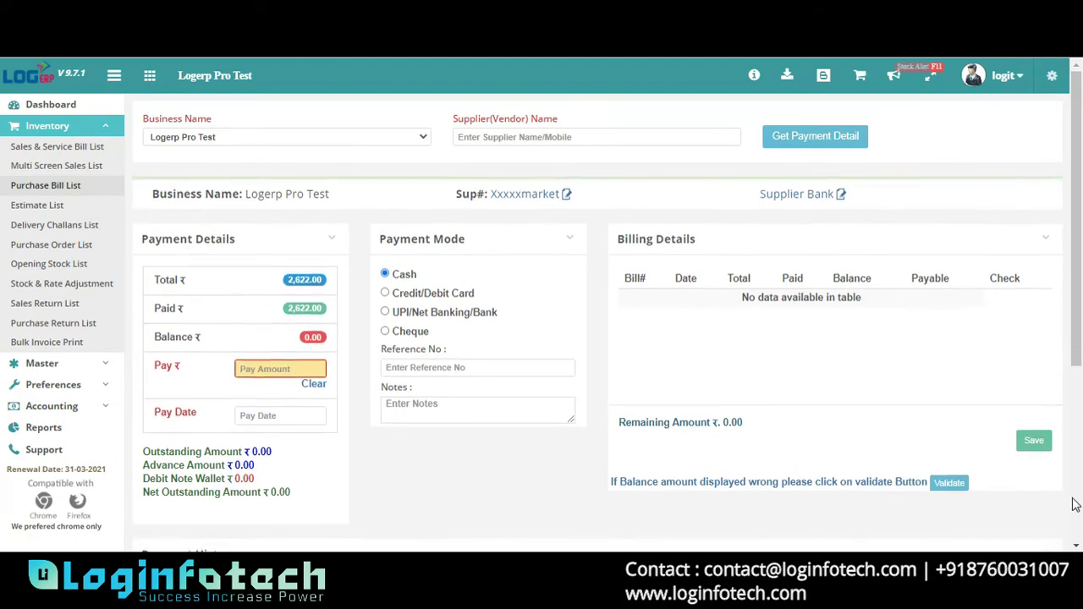
# Step: Review the supplier's bulk and invoice payment history, then return to the purchase bill list
pyautogui.scroll(-4, 843, 381)
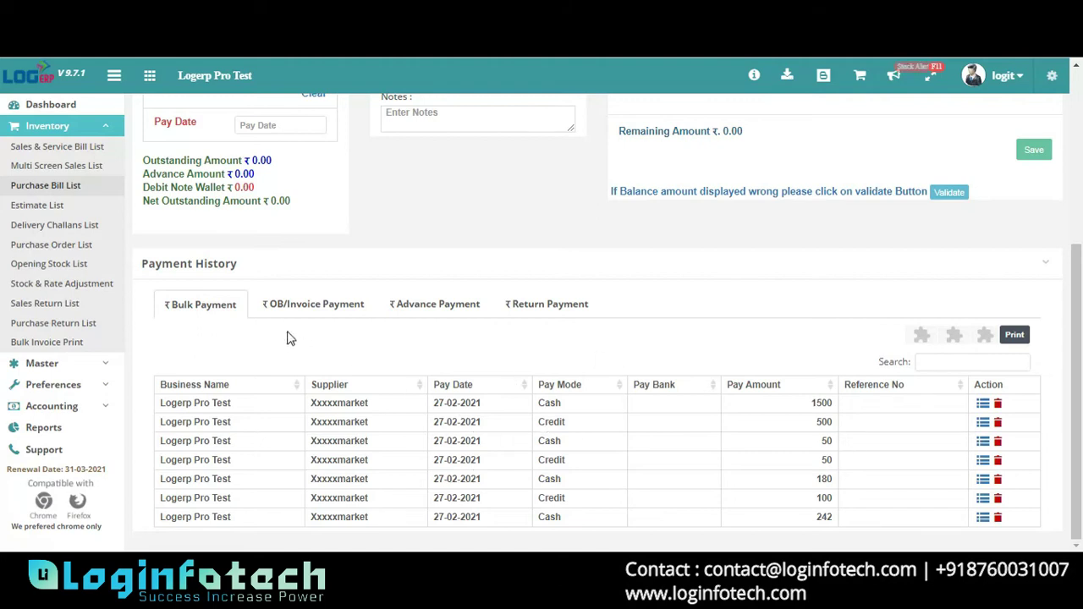
pyautogui.click(321, 306)
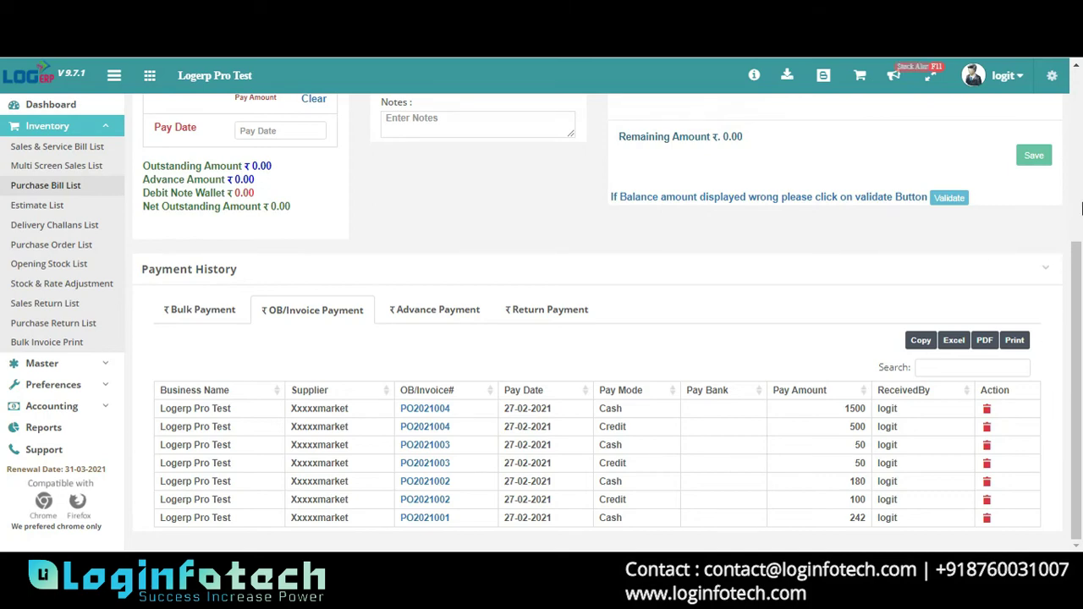
pyautogui.click(1080, 204)
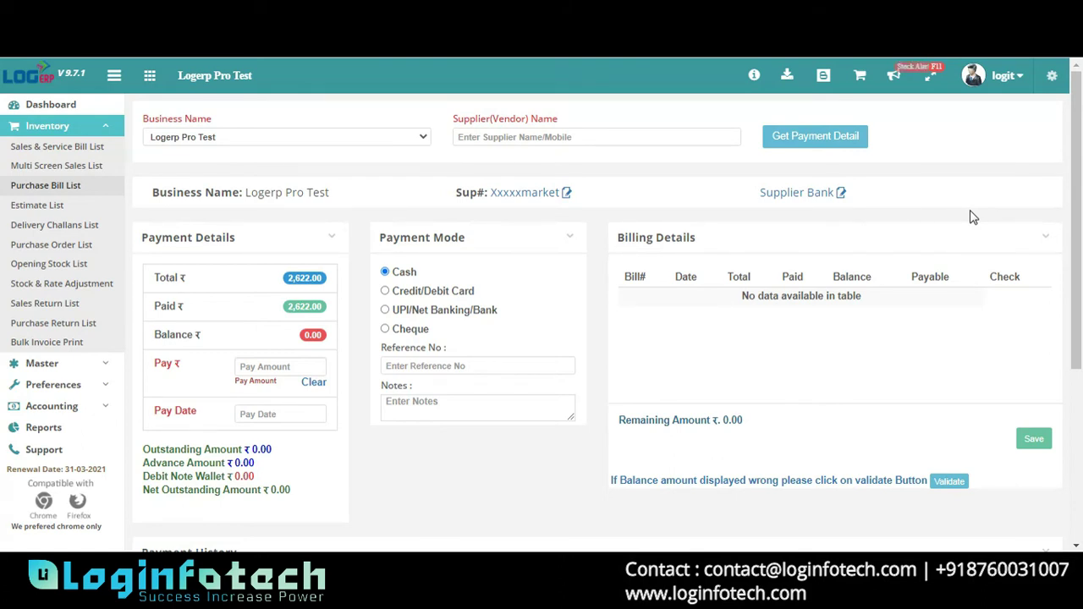
pyautogui.click(86, 195)
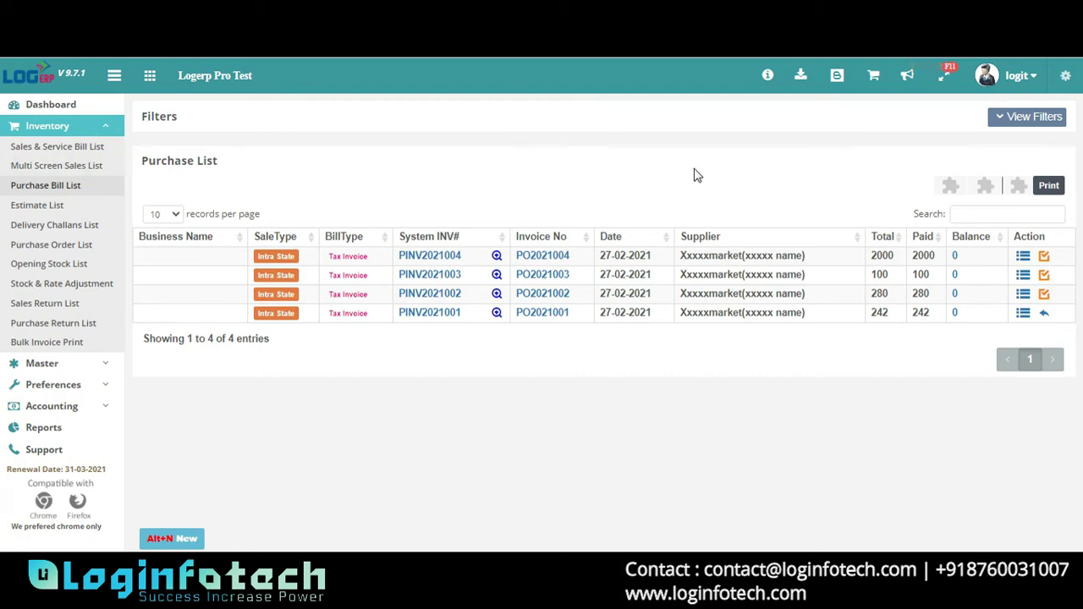
# Step: Start a purchase return for the bill totalling 100, keeping 01-Sales Return as the reason
pyautogui.click(1043, 277)
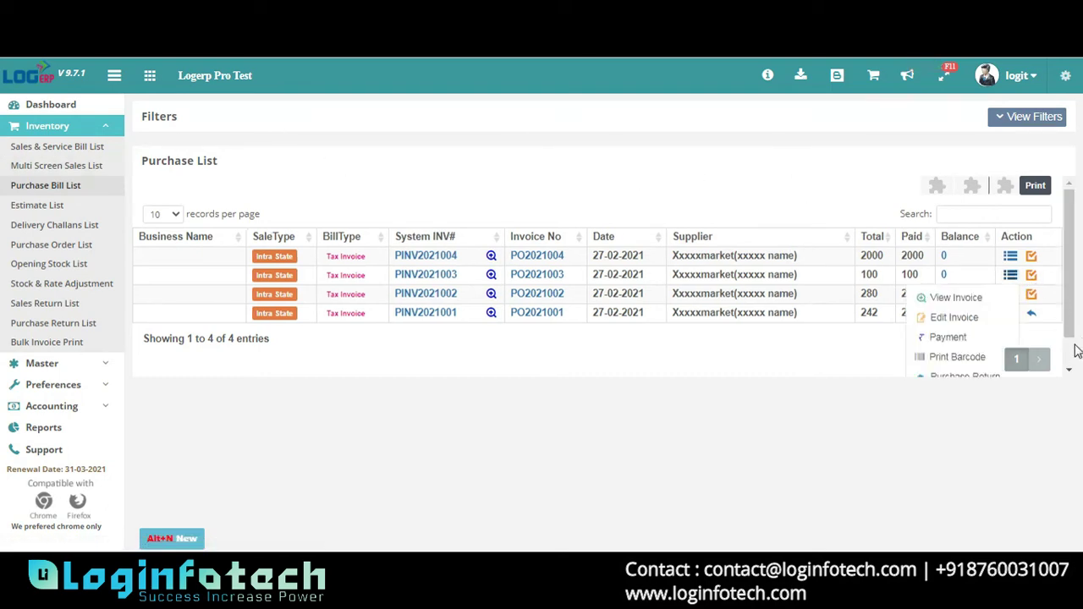
pyautogui.scroll(-1, 1071, 354)
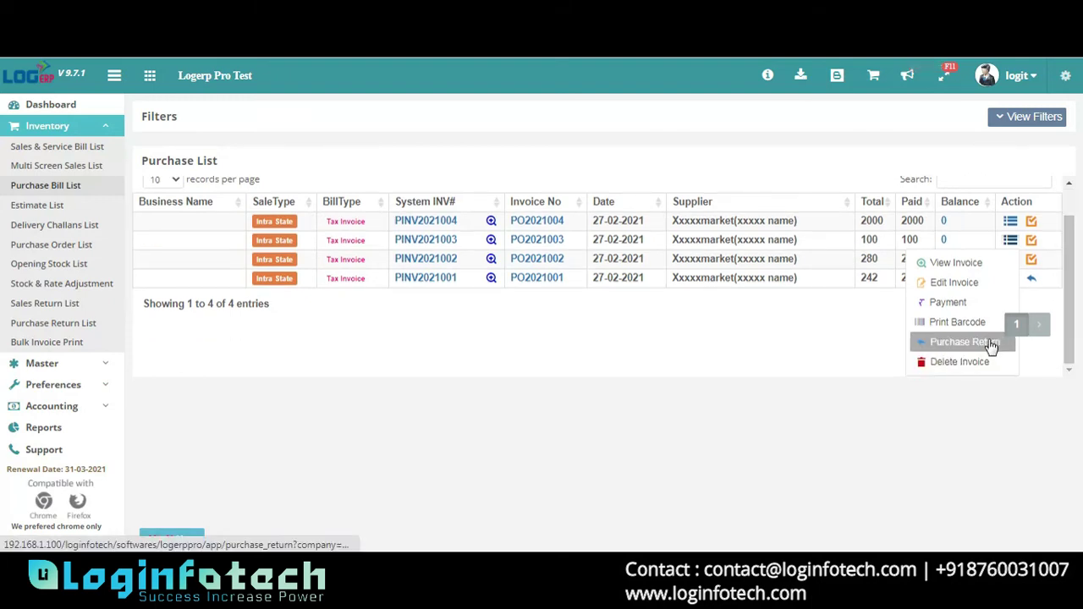
pyautogui.click(965, 342)
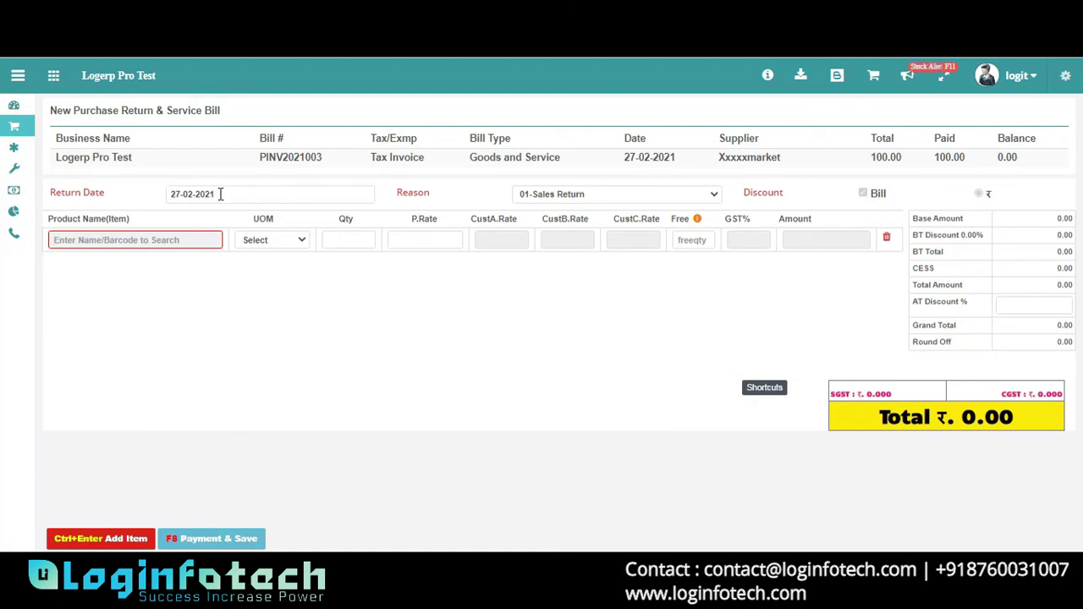
pyautogui.click(548, 196)
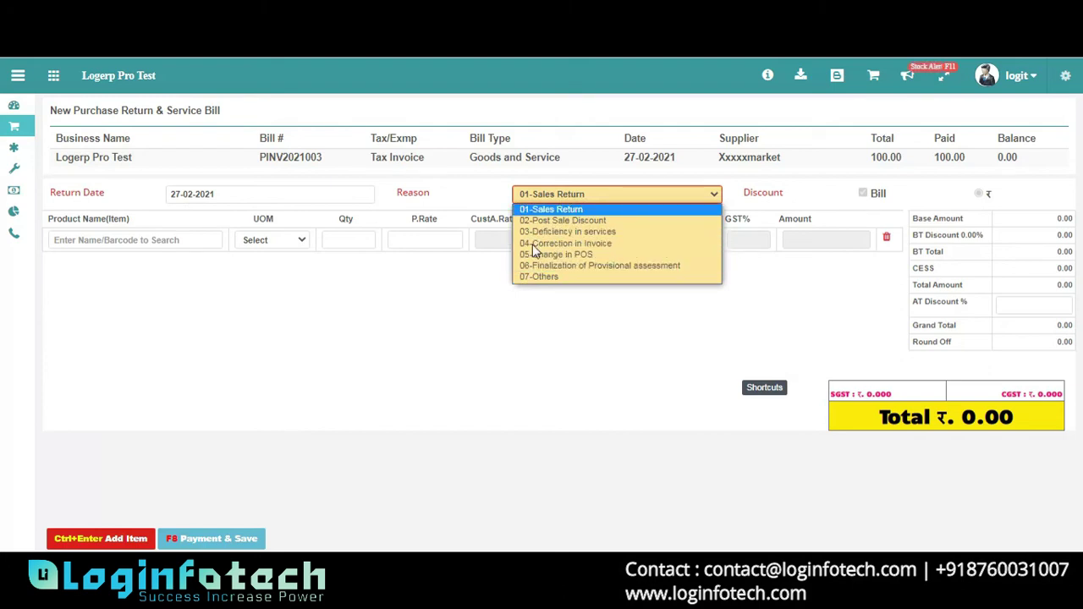
pyautogui.click(375, 363)
pyautogui.click(163, 244)
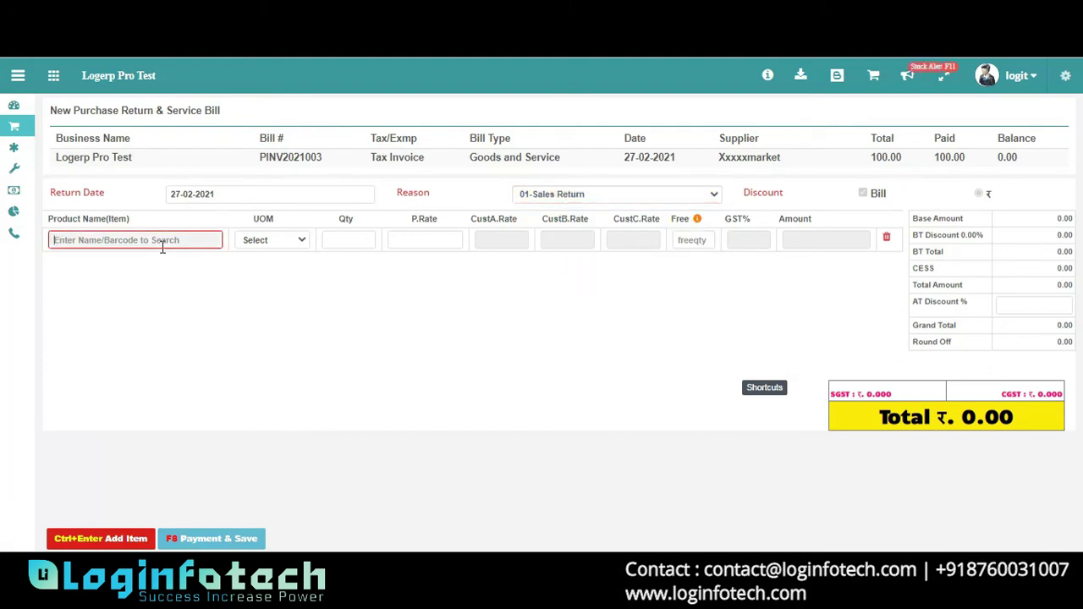
pyautogui.write('WATCH')
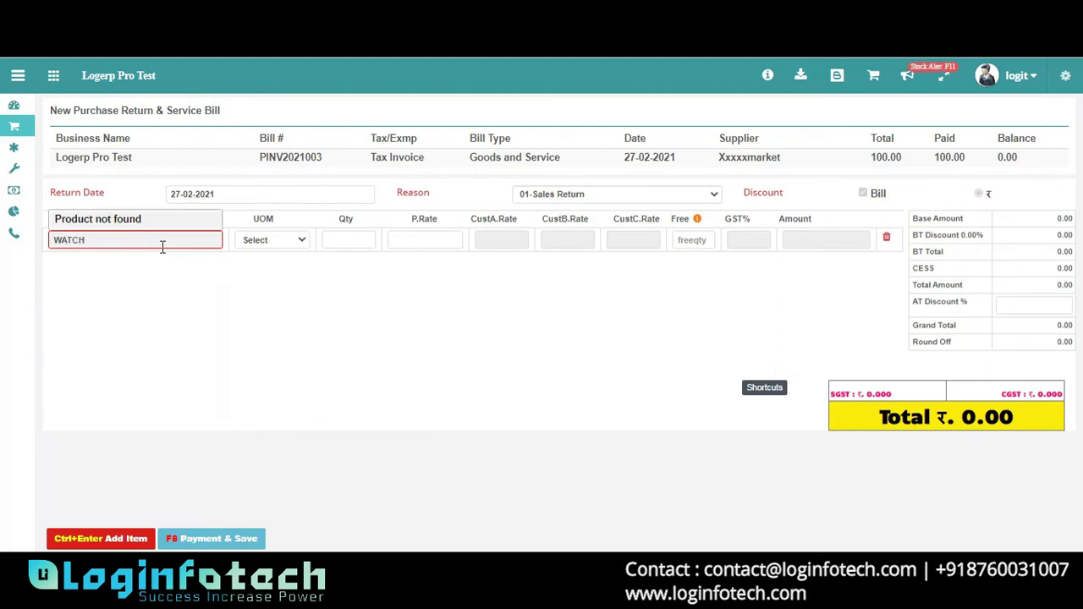
pyautogui.press('BackSpace')
pyautogui.press('BackSpace')
pyautogui.press('BackSpace')
pyautogui.press('BackSpace')
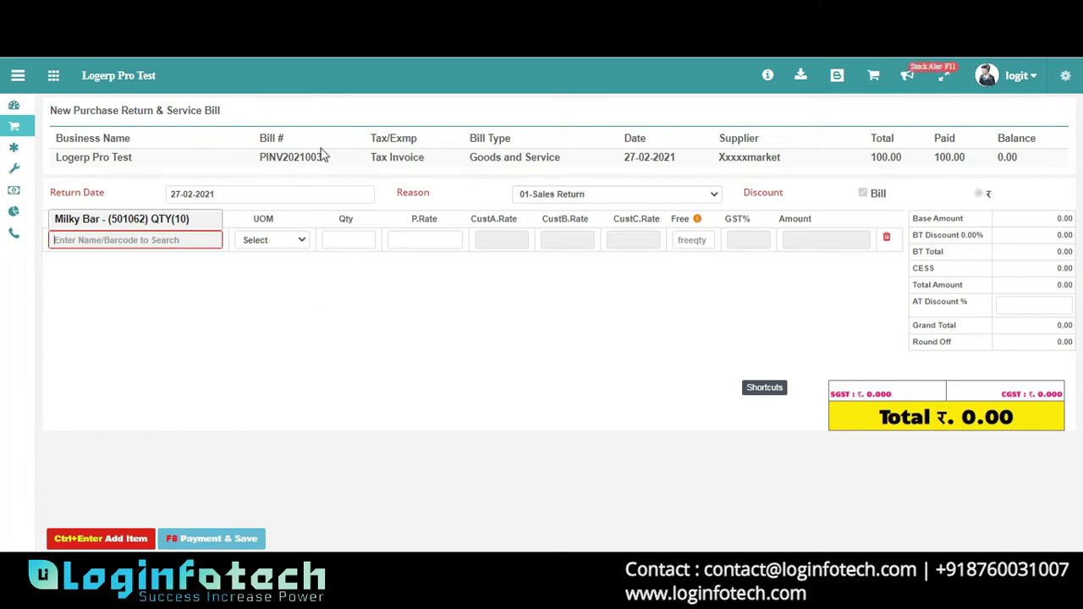
# Step: Add the Milky Bar item to the purchase return and save it for viewing with Cash as the payment mode
pyautogui.click(160, 224)
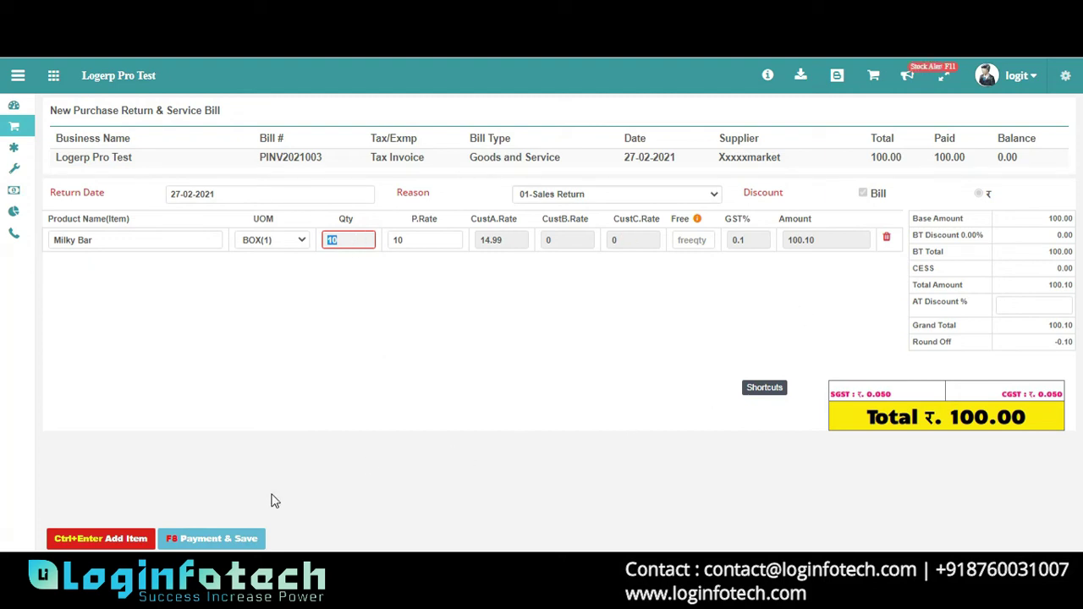
pyautogui.click(219, 539)
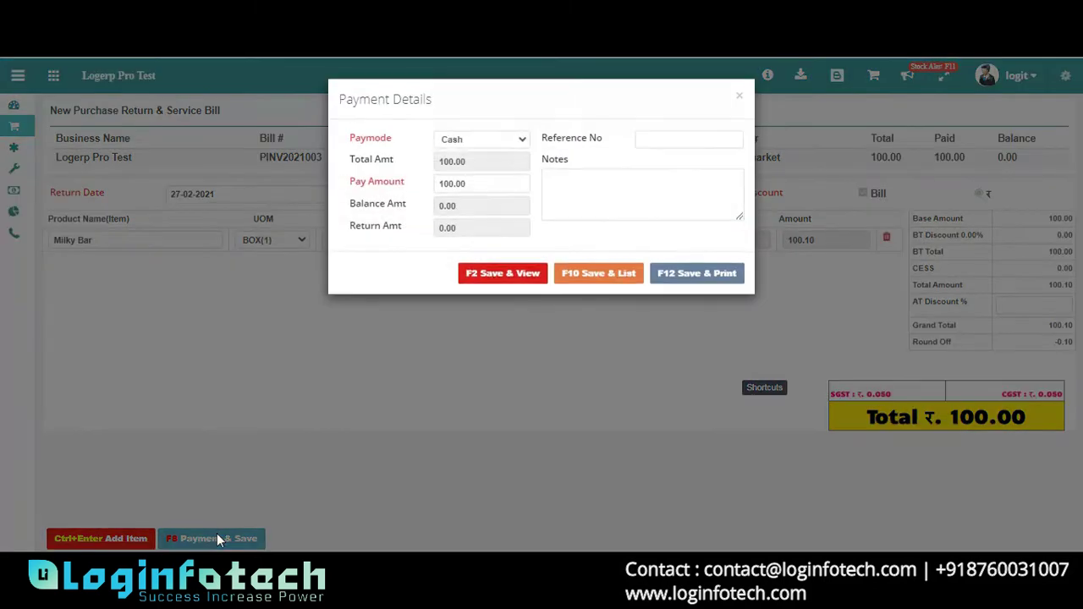
pyautogui.click(525, 144)
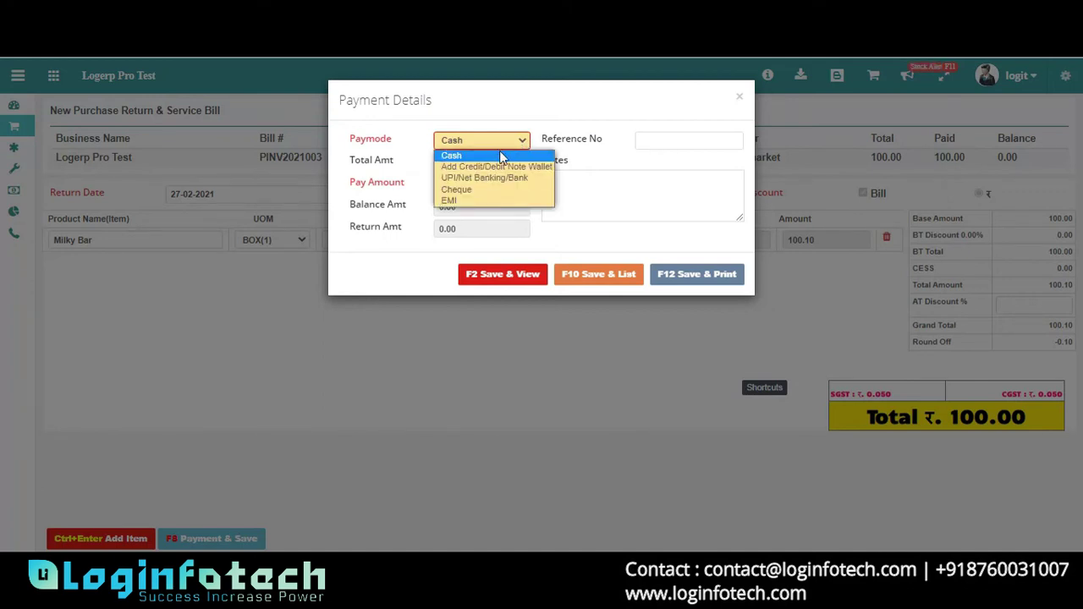
pyautogui.click(500, 157)
pyautogui.click(505, 280)
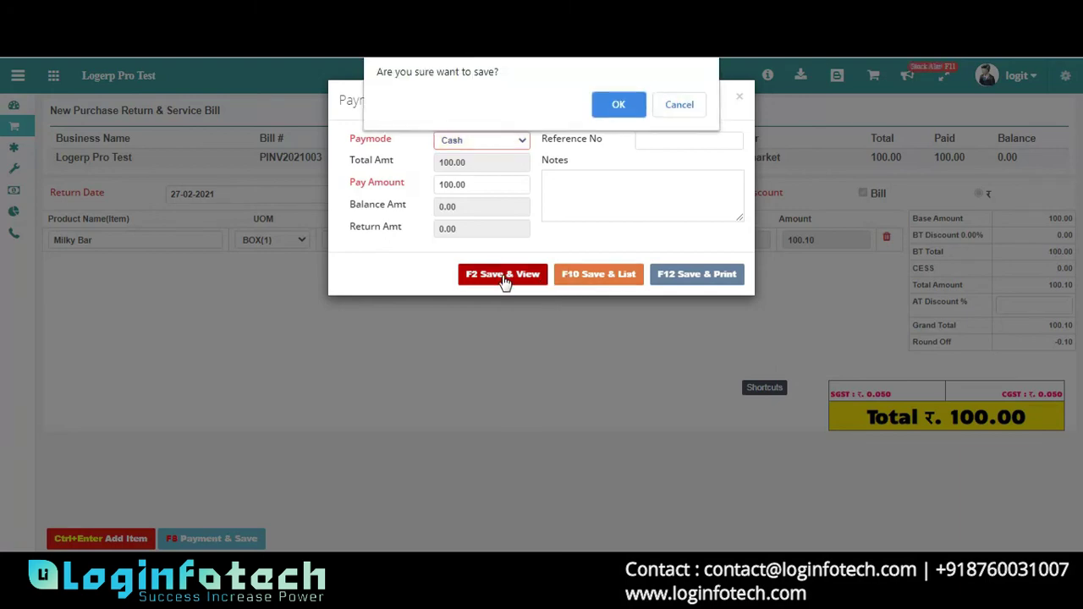
pyautogui.click(625, 108)
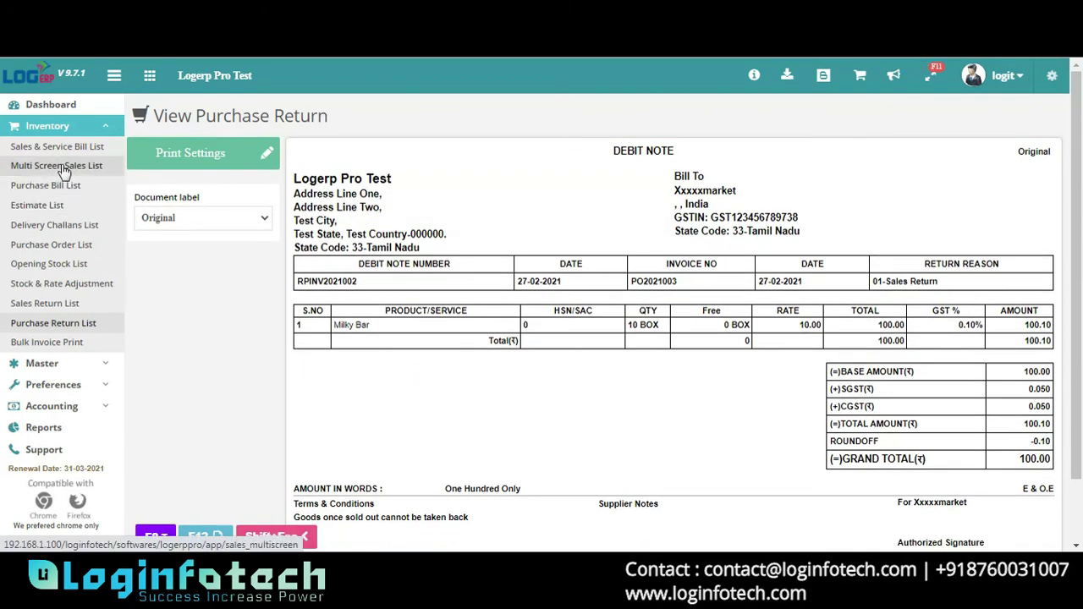
# Step: Check the purchase bill list and the purchase return list, then view the debit note of the newest return
pyautogui.click(58, 189)
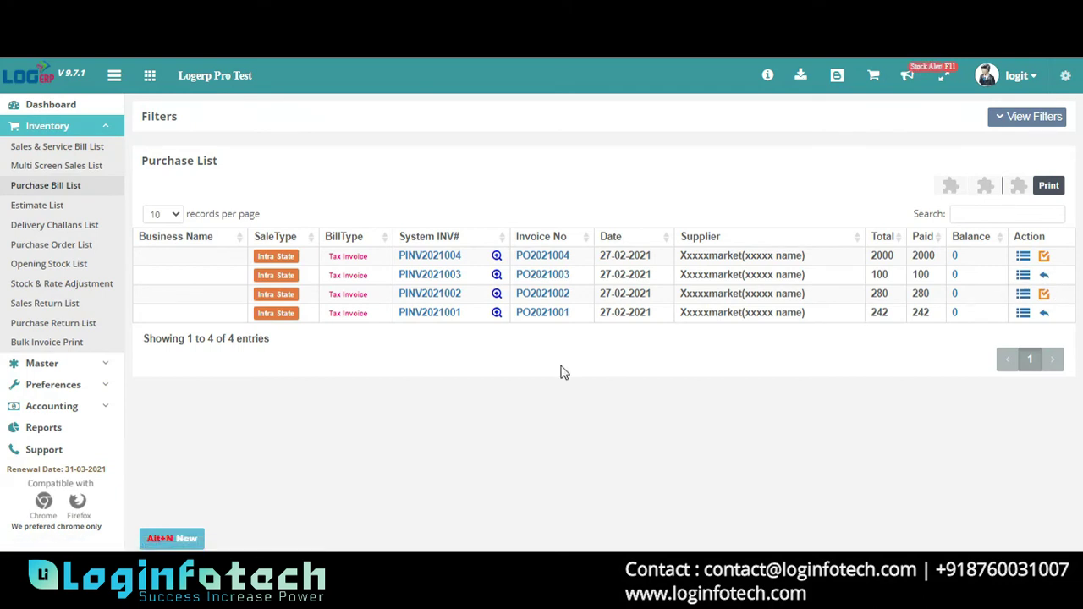
pyautogui.click(25, 335)
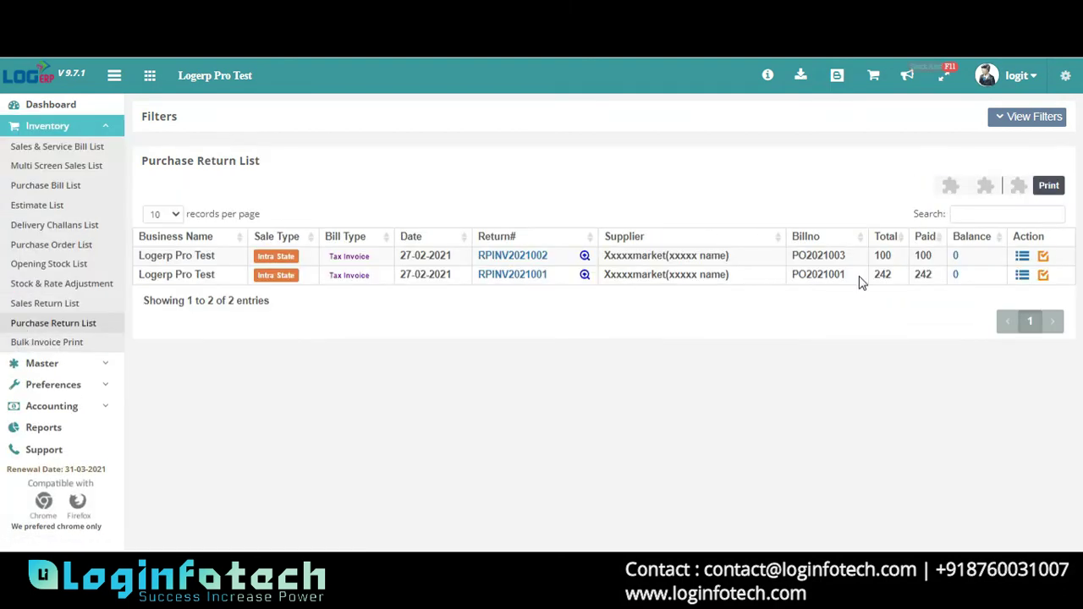
pyautogui.click(1022, 269)
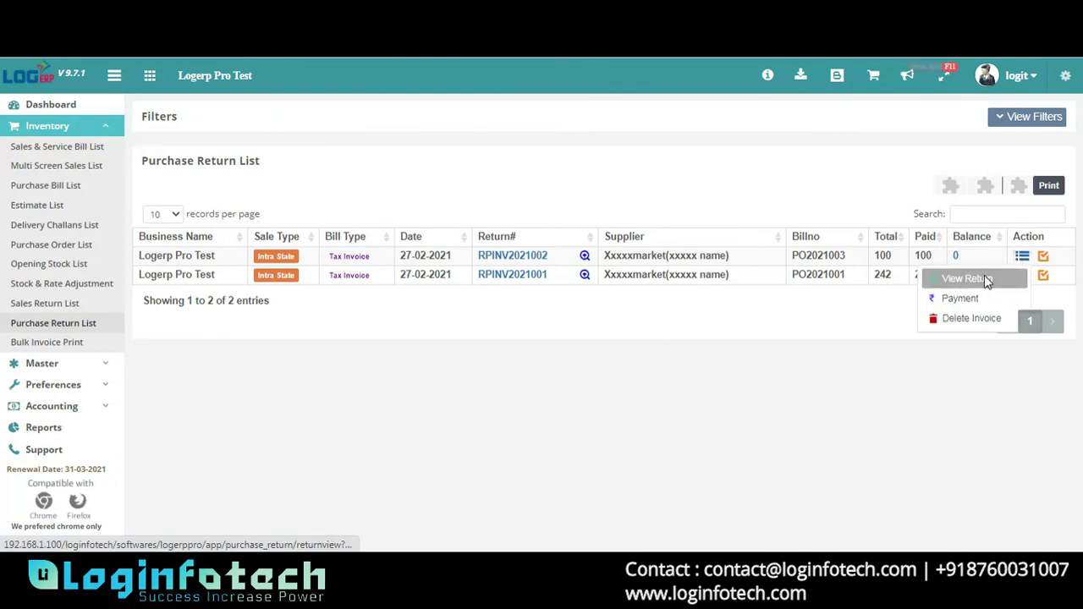
pyautogui.click(984, 279)
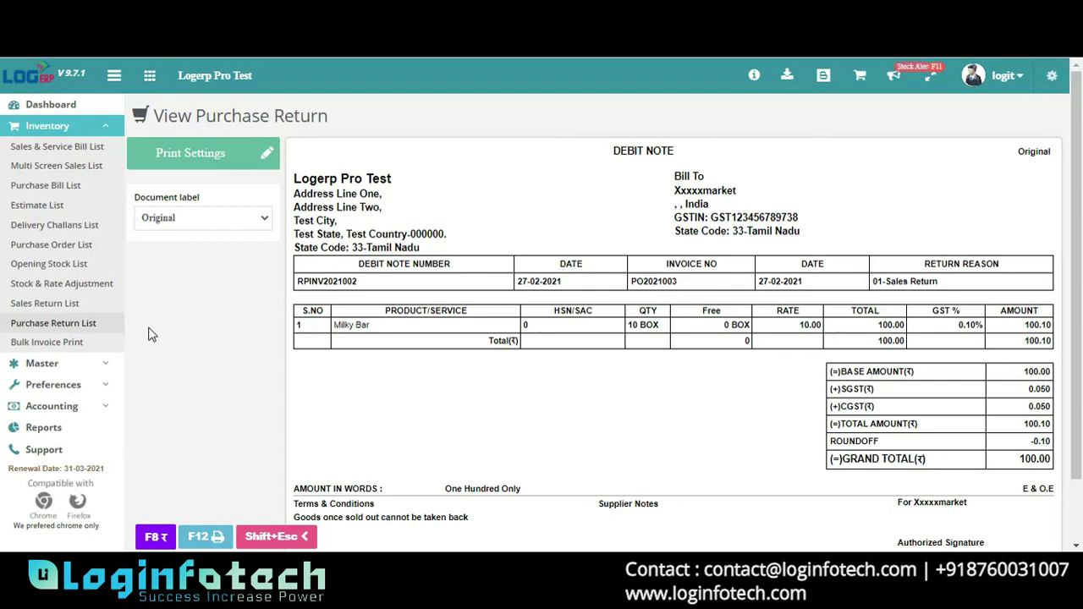
# Step: Export the Purchase(Inward) report for Logerp Pro Test to Excel, covering 27-02-2021 to 27-02-2021
pyautogui.click(45, 436)
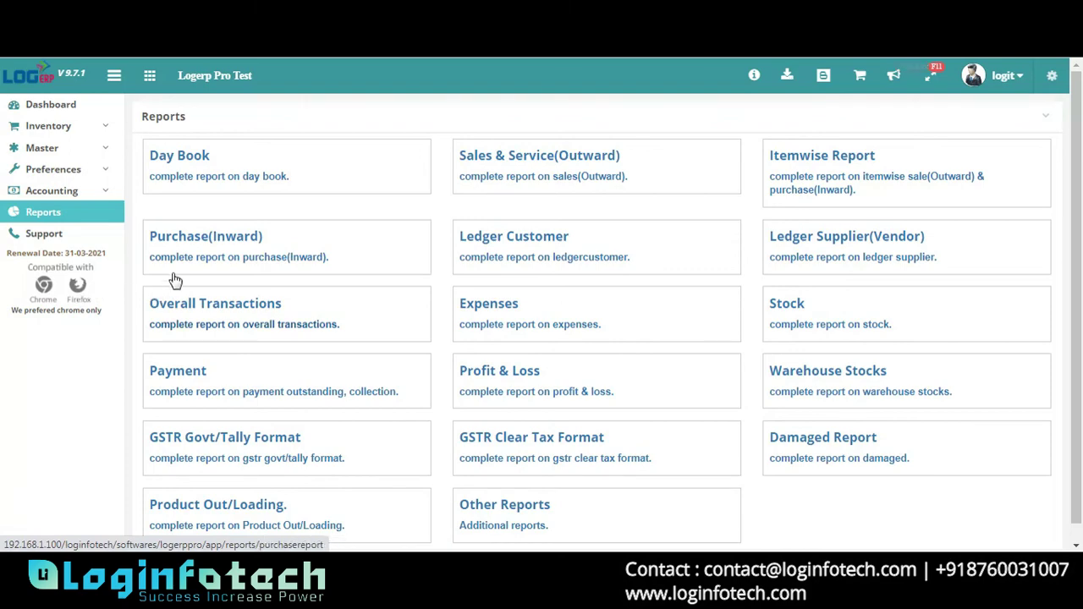
pyautogui.click(210, 243)
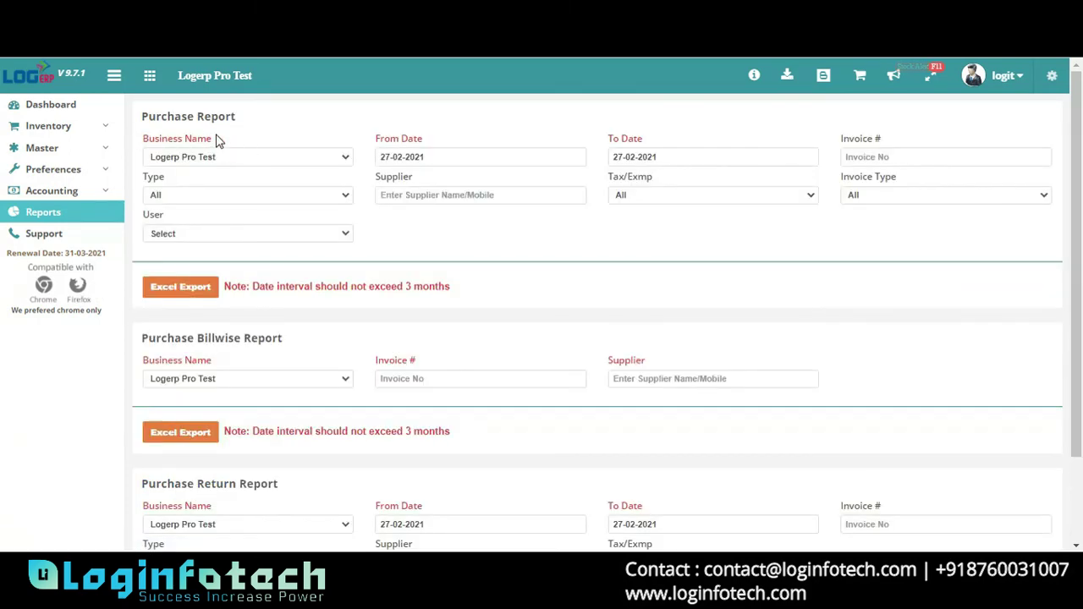
pyautogui.click(218, 160)
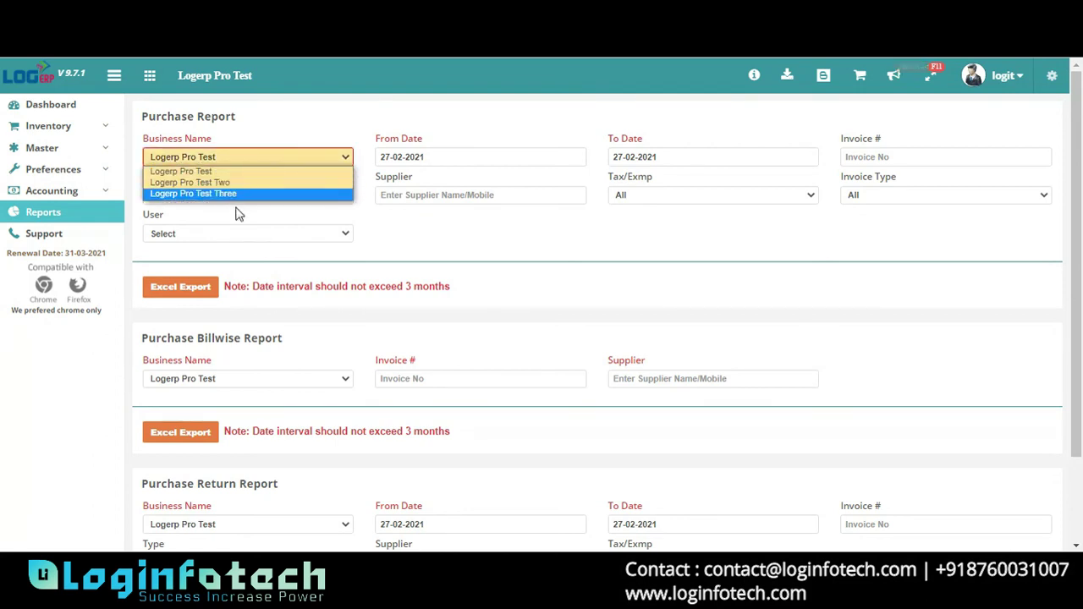
pyautogui.click(233, 173)
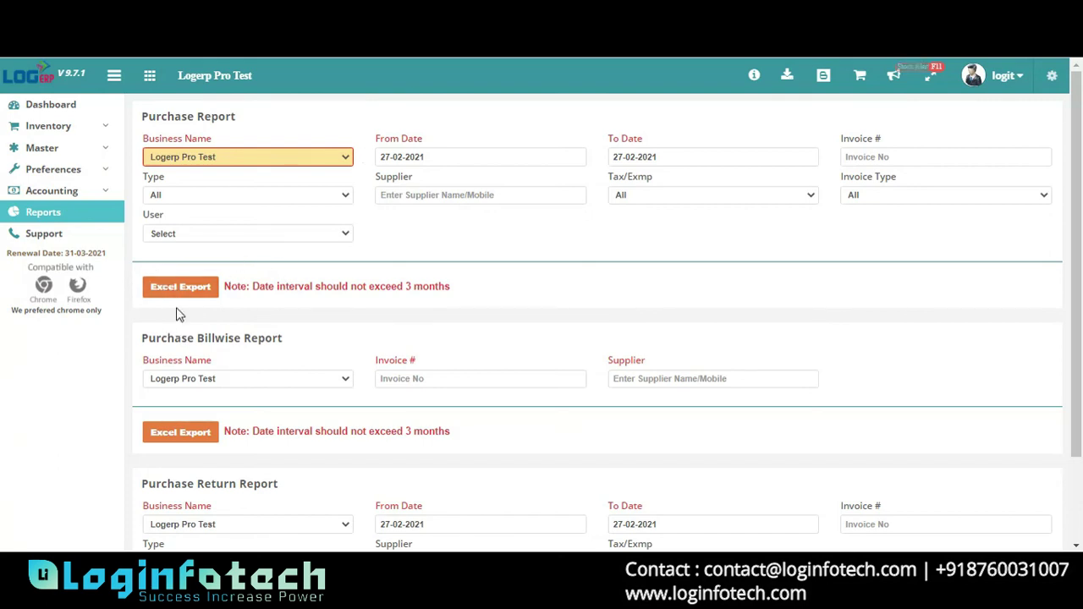
pyautogui.click(197, 291)
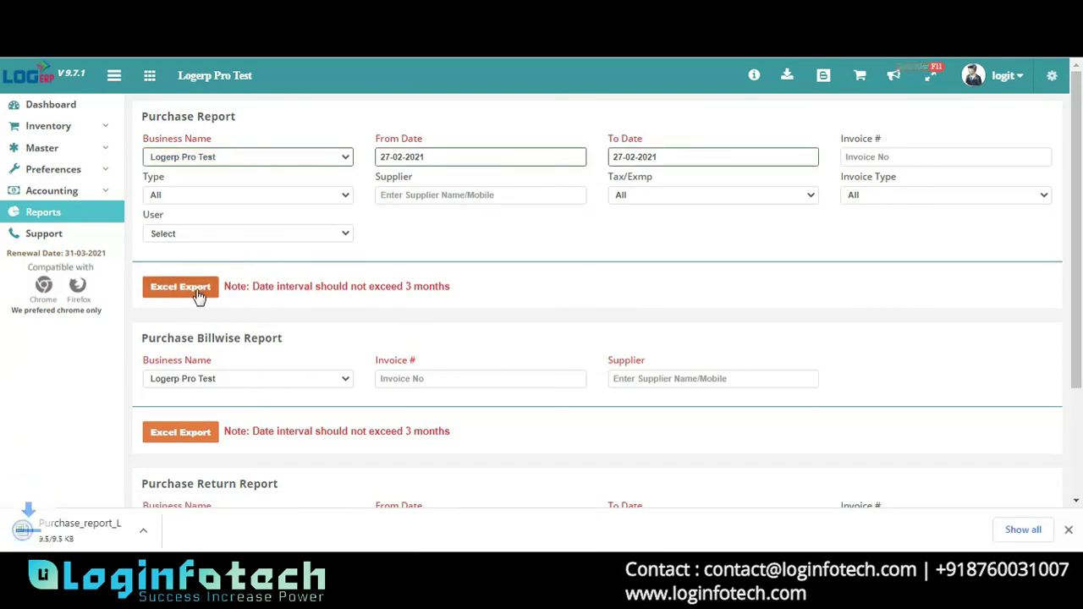
# Step: Open the exported purchase report in Excel, examine its invoice and taxable value columns, and close it
pyautogui.click(140, 542)
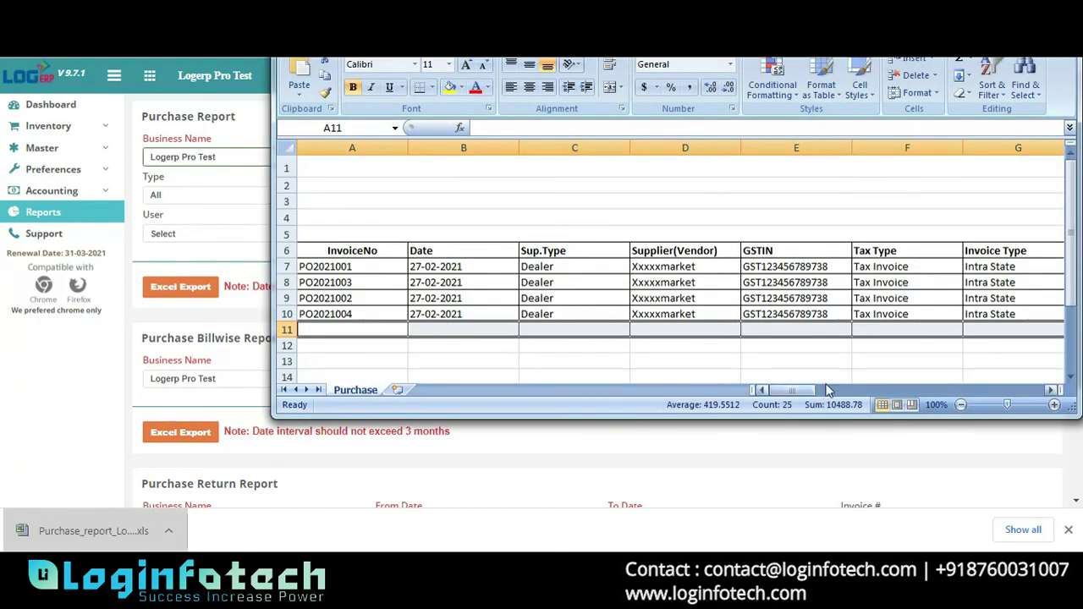
pyautogui.click(833, 389)
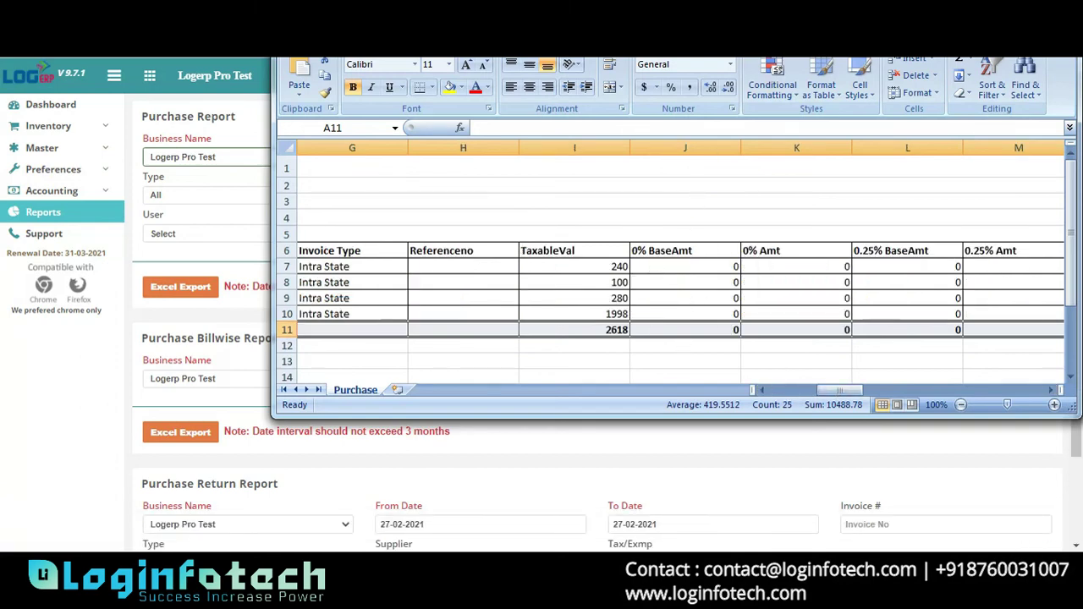
pyautogui.click(1063, 12)
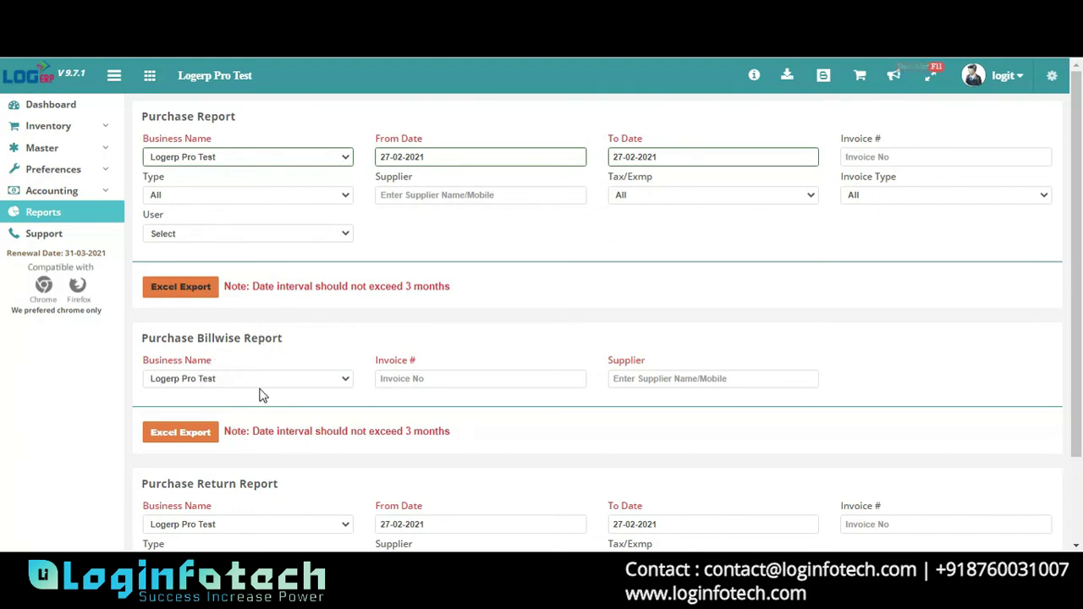
pyautogui.click(489, 381)
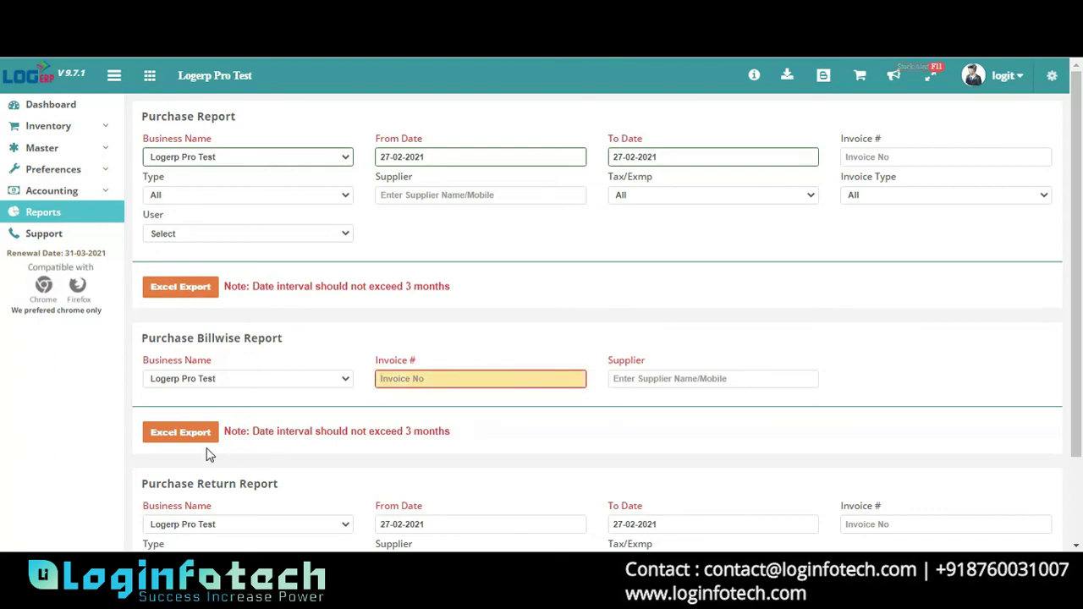
pyautogui.scroll(-2, 1080, 494)
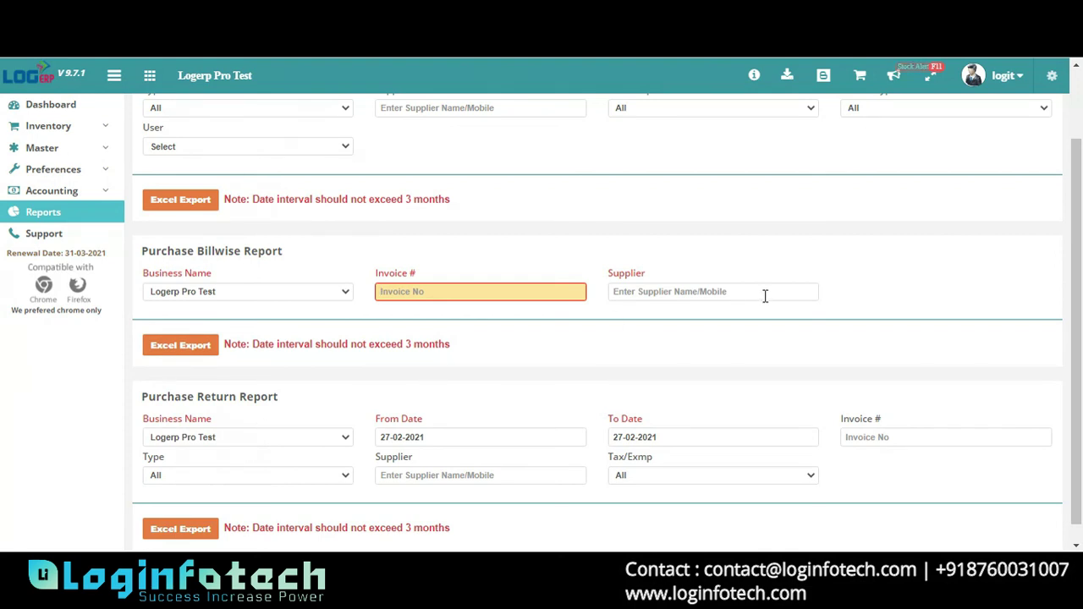
pyautogui.scroll(1, 1079, 127)
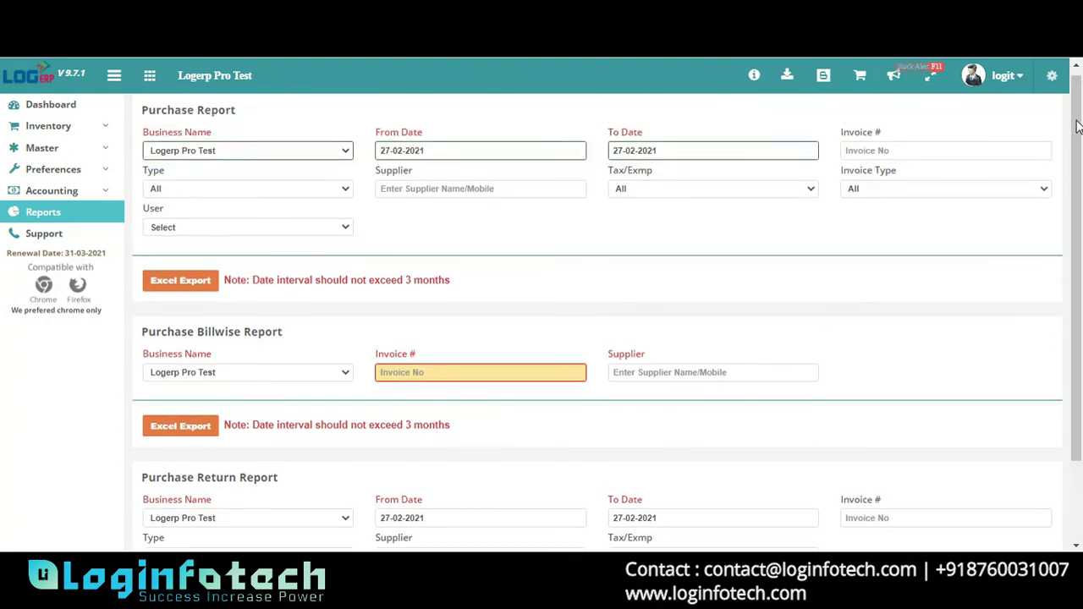